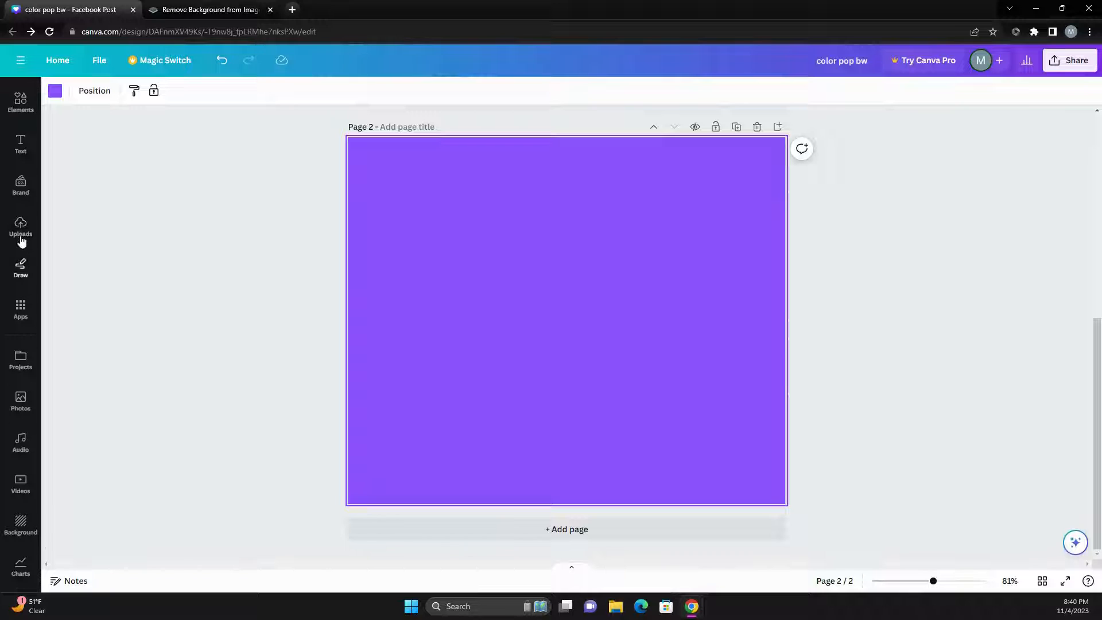
# Change the background colour of page 2 from the default solid colours to white
pyautogui.click(20, 138)
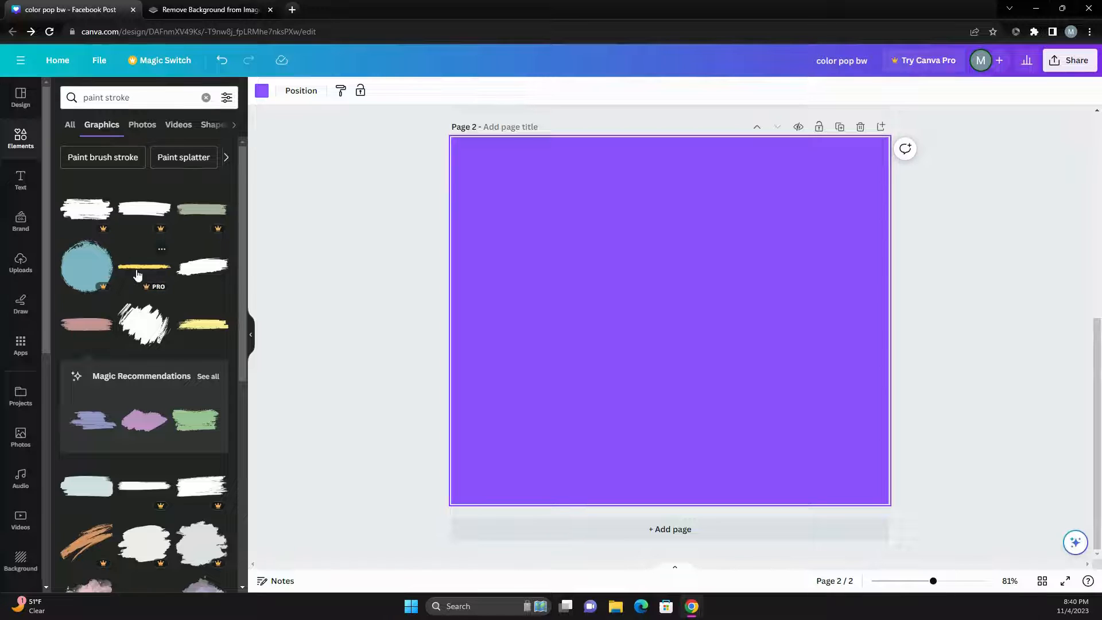
pyautogui.click(262, 91)
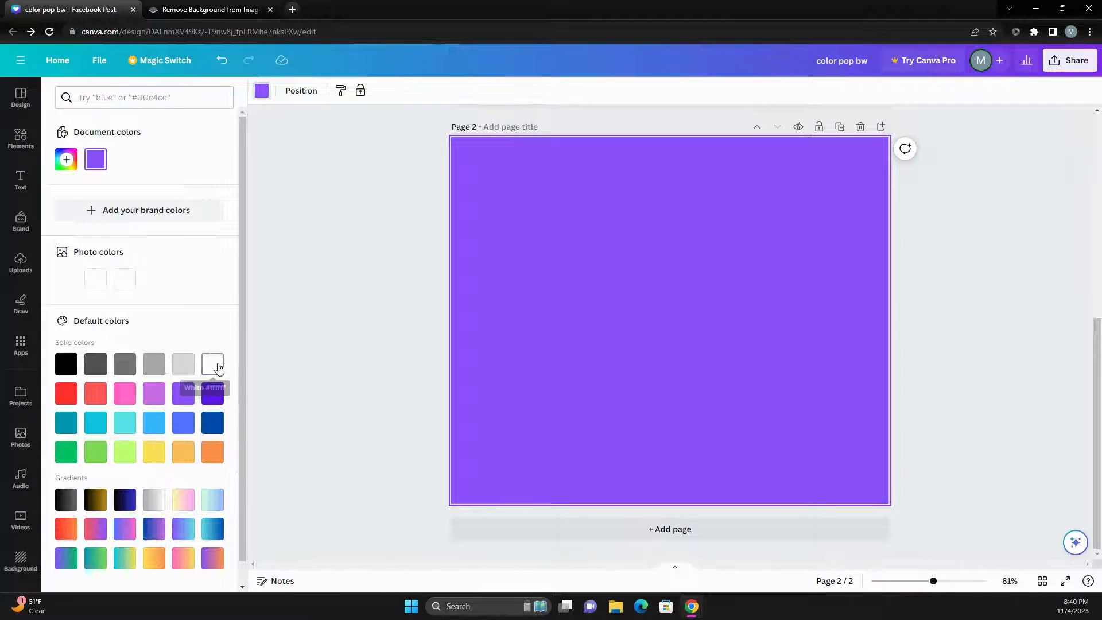
pyautogui.click(222, 366)
pyautogui.click(266, 94)
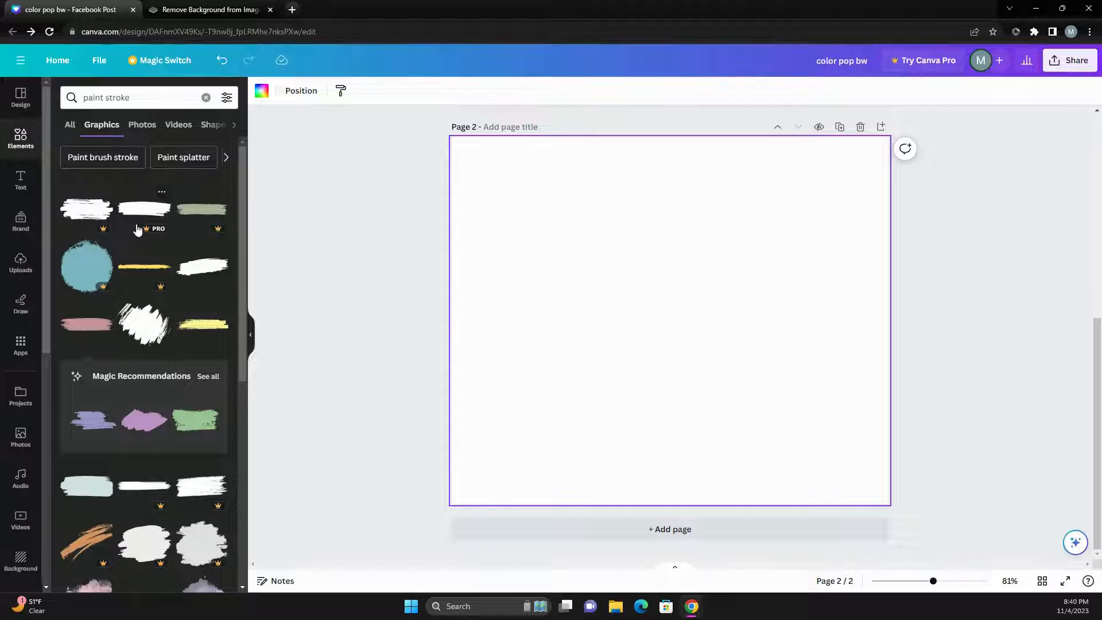
# Add the slanted white paint stroke graphic to page 2, colour it black and place it in the page's upper-left area
pyautogui.scroll(-2, 137, 231)
pyautogui.click(206, 216)
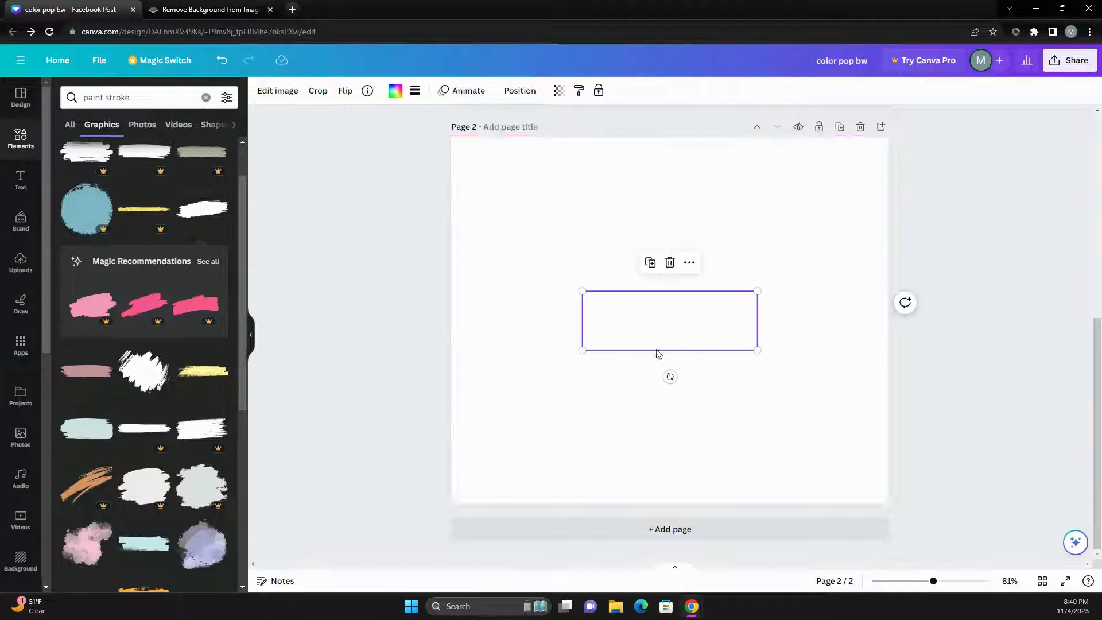
pyautogui.click(393, 92)
pyautogui.click(68, 368)
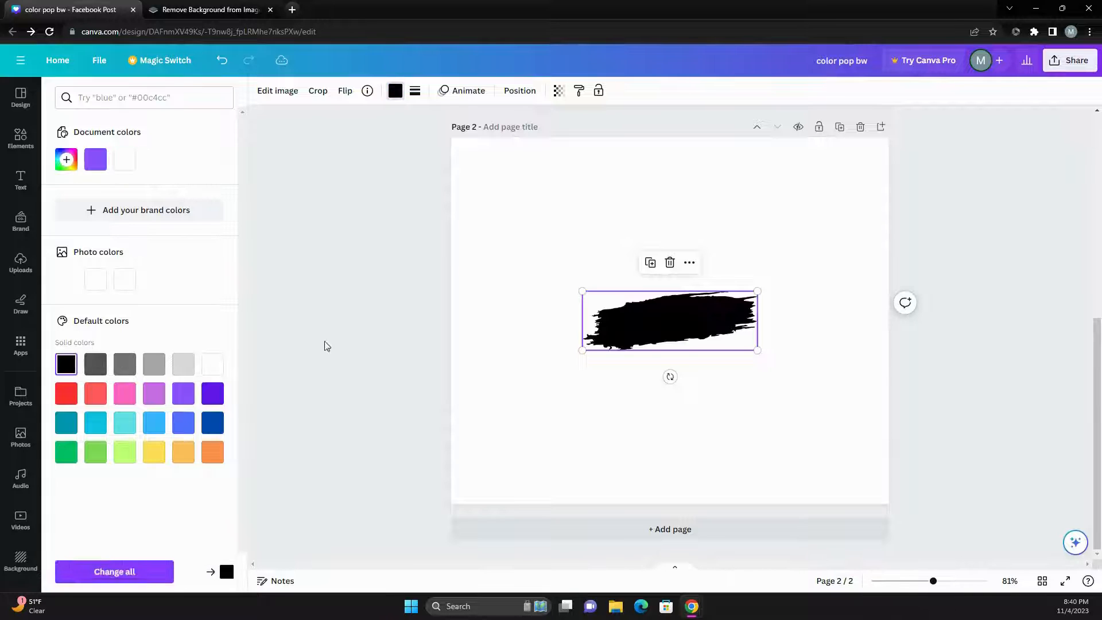
pyautogui.moveTo(628, 315); pyautogui.dragTo(540, 212)
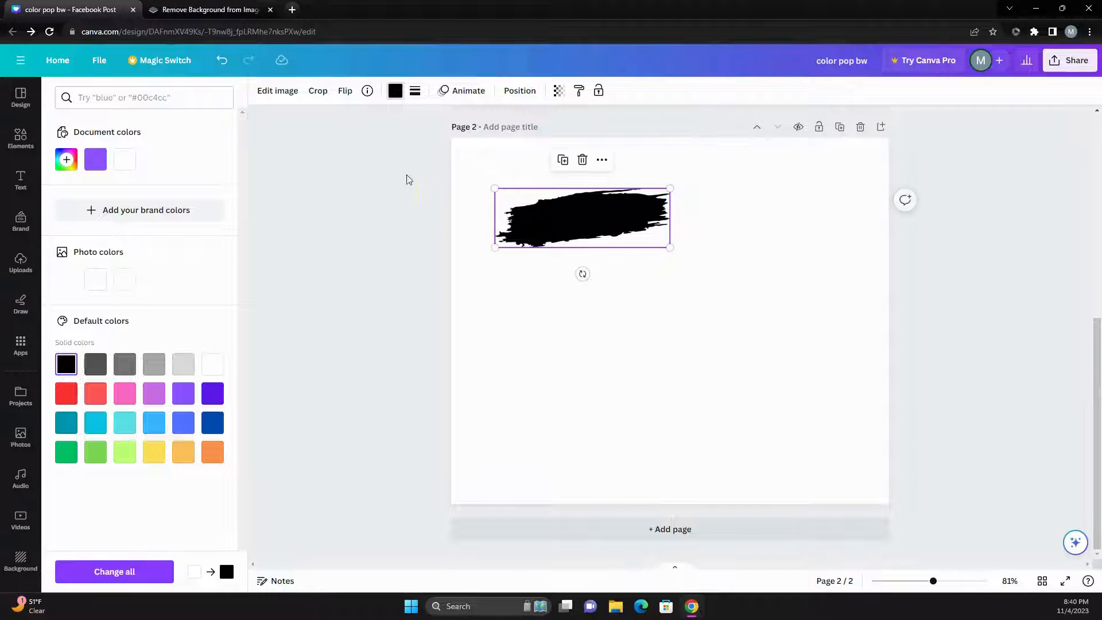
pyautogui.click(282, 122)
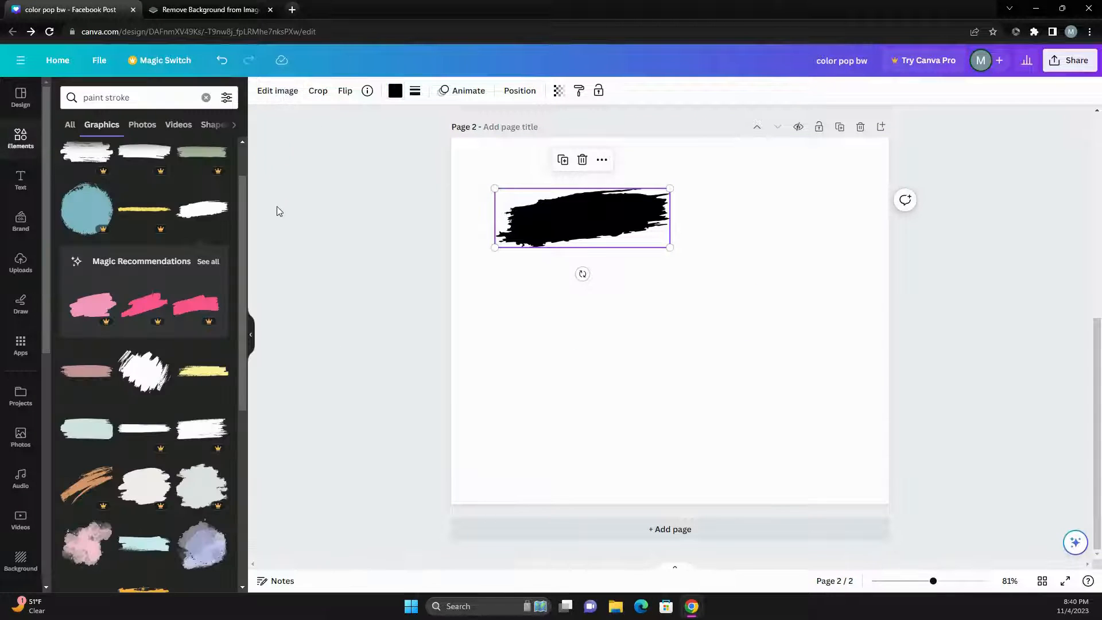
# Add the white scribble paint graphic in black at the page's lower right, resize it, and shift the first stroke slightly left
pyautogui.click(159, 379)
pyautogui.moveTo(681, 322); pyautogui.dragTo(791, 368)
pyautogui.moveTo(695, 295); pyautogui.dragTo(731, 328)
pyautogui.moveTo(804, 374); pyautogui.dragTo(798, 385)
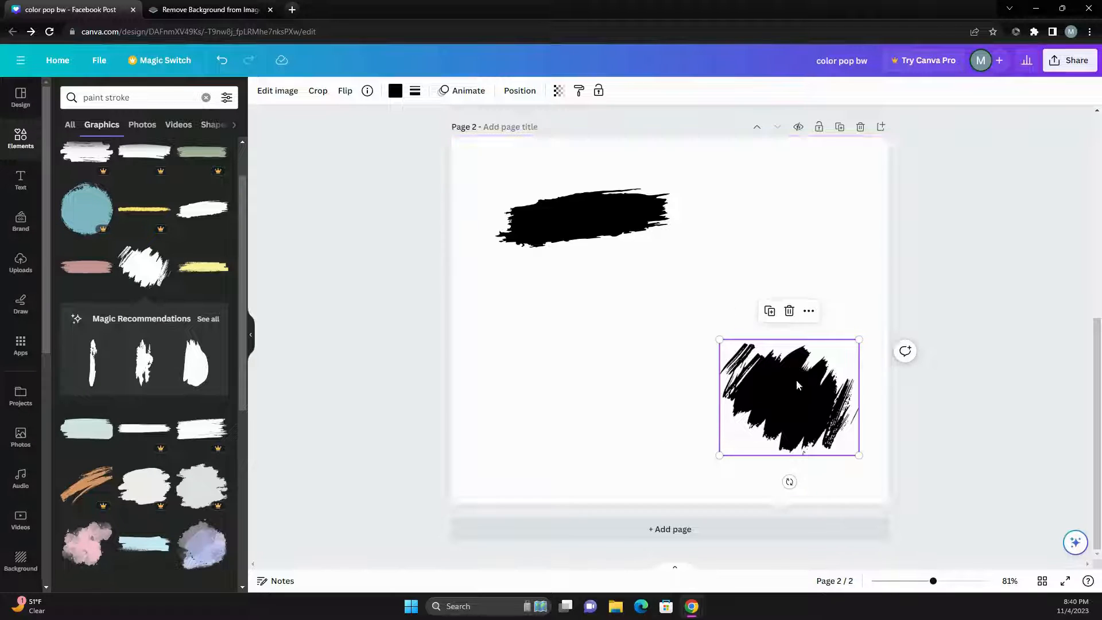
pyautogui.moveTo(619, 220); pyautogui.dragTo(606, 220)
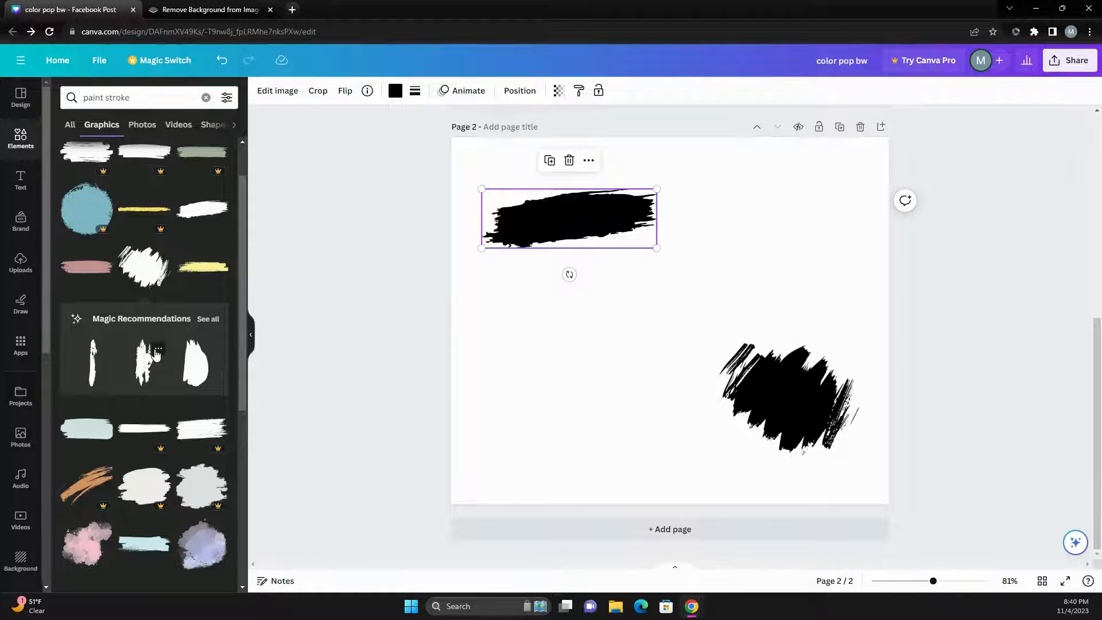
# Add the light blue paint stroke graphic, colour it black and place it in the page's lower-left area
pyautogui.scroll(-2, 156, 353)
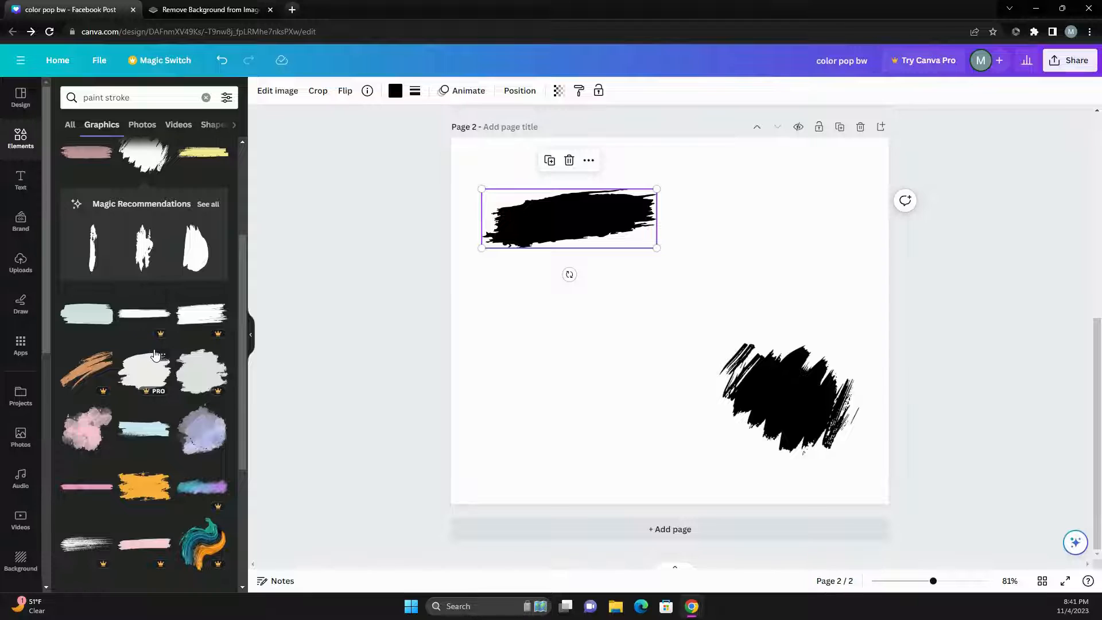
pyautogui.click(135, 434)
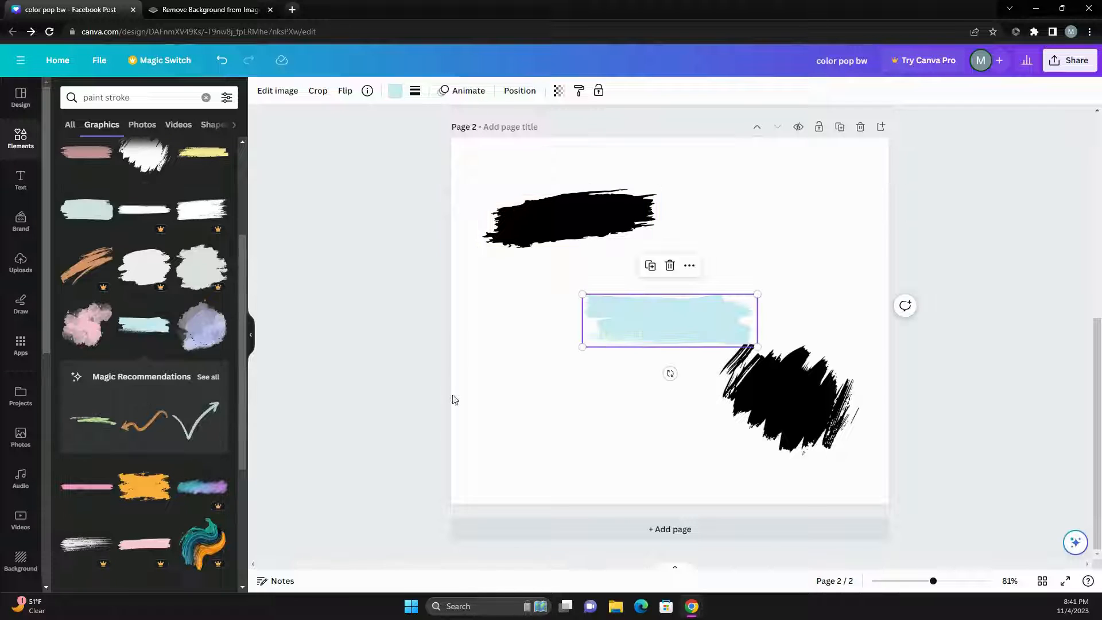
pyautogui.click(395, 90)
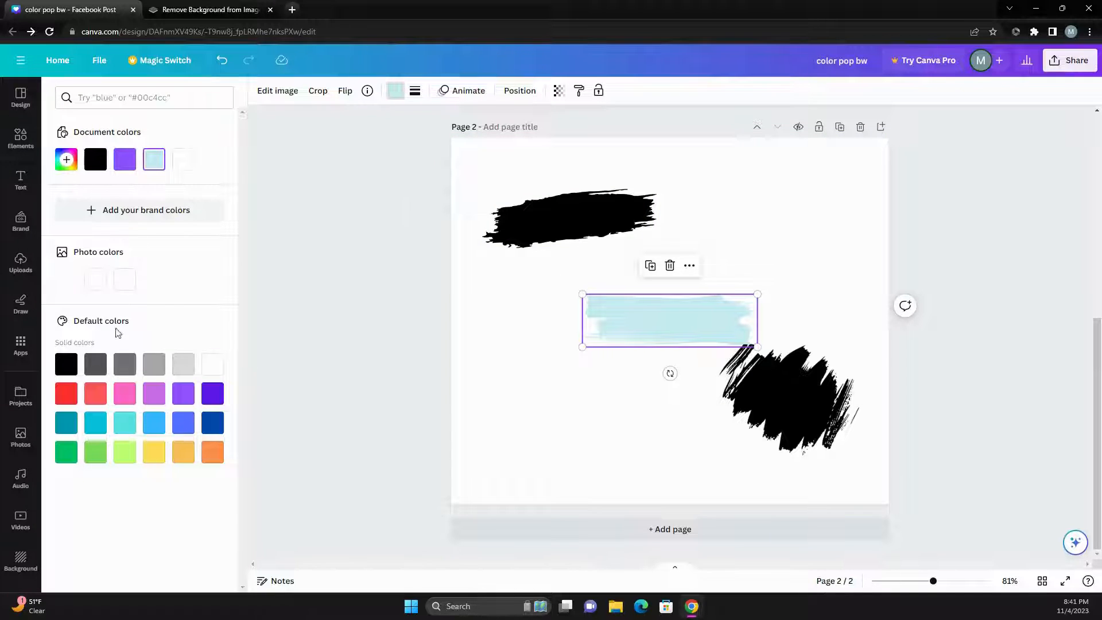
pyautogui.click(66, 364)
pyautogui.moveTo(647, 322); pyautogui.dragTo(540, 392)
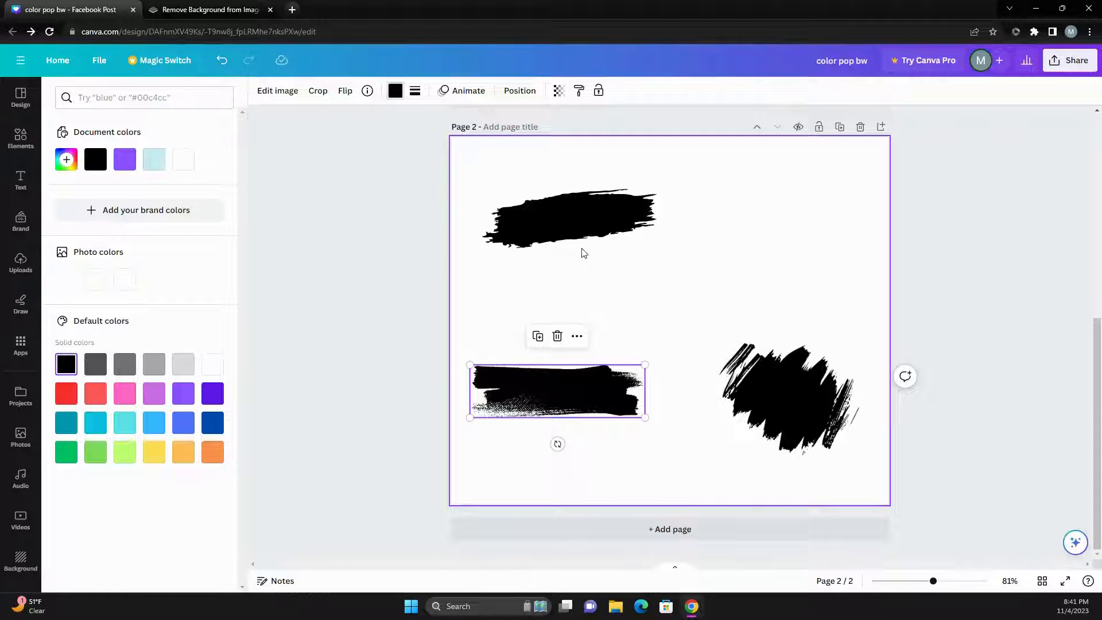
# Download only page 2 of the design as a PNG
pyautogui.click(100, 60)
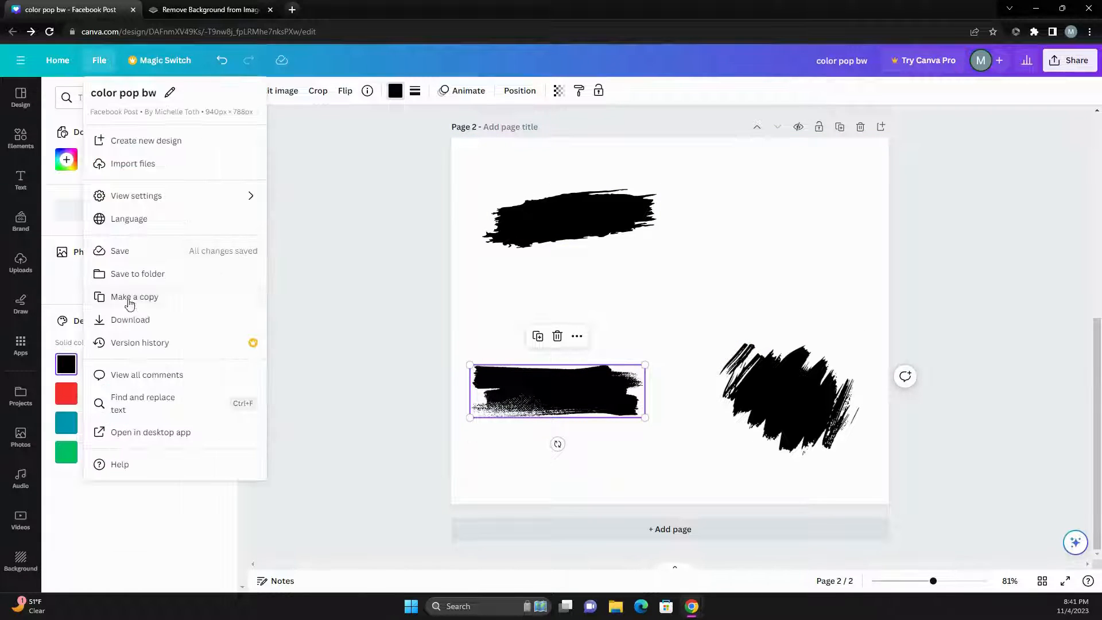
pyautogui.click(130, 320)
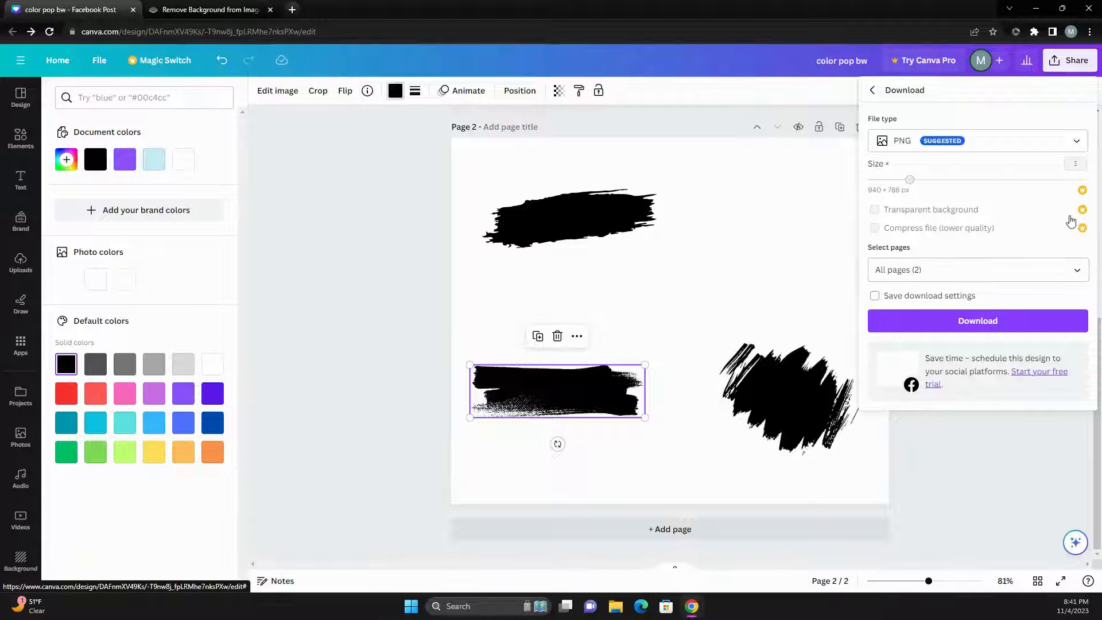
pyautogui.click(1077, 270)
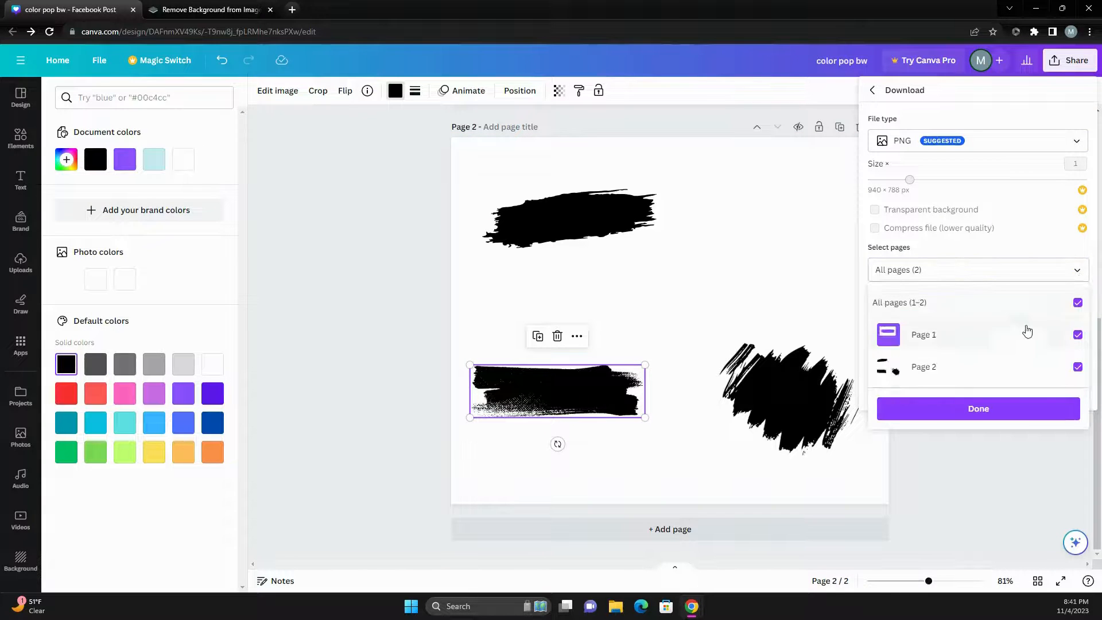
pyautogui.click(1077, 302)
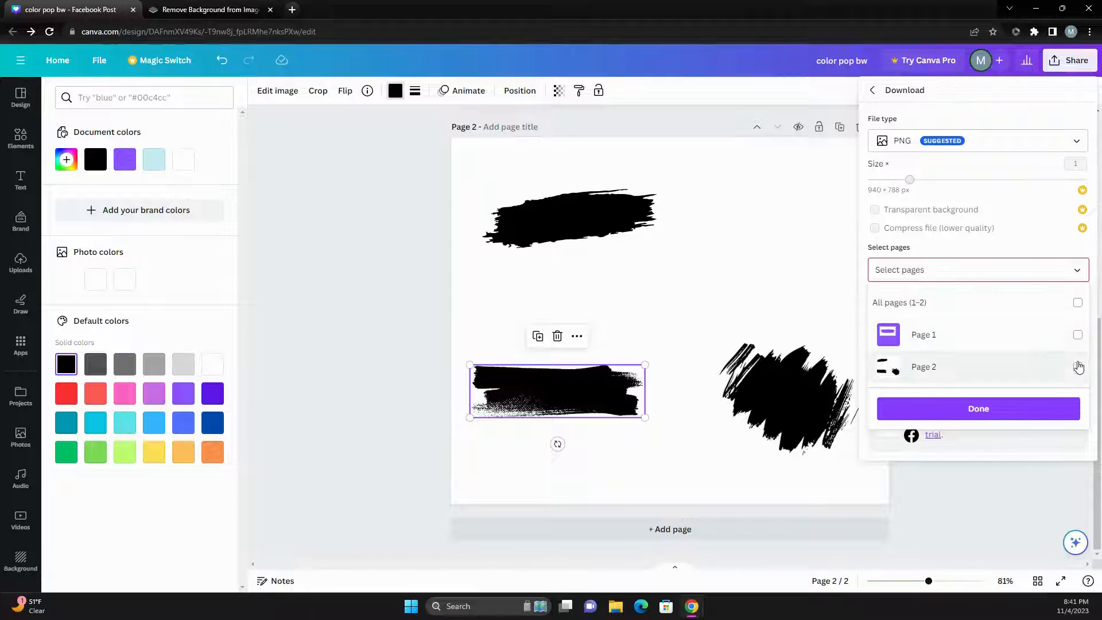
pyautogui.click(1079, 367)
pyautogui.click(1006, 408)
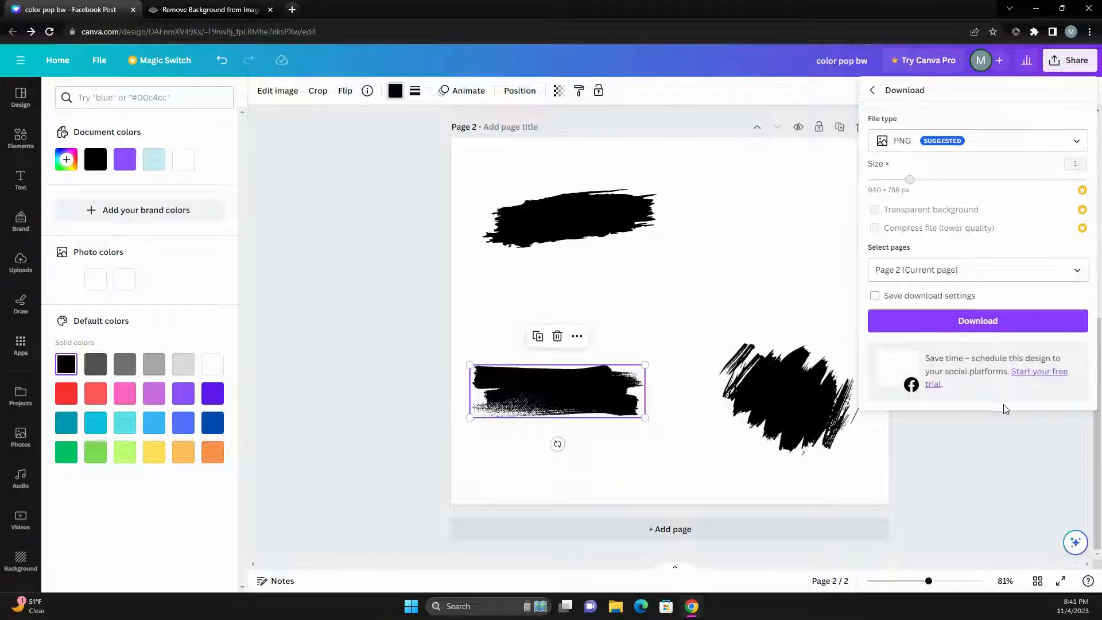
pyautogui.click(957, 326)
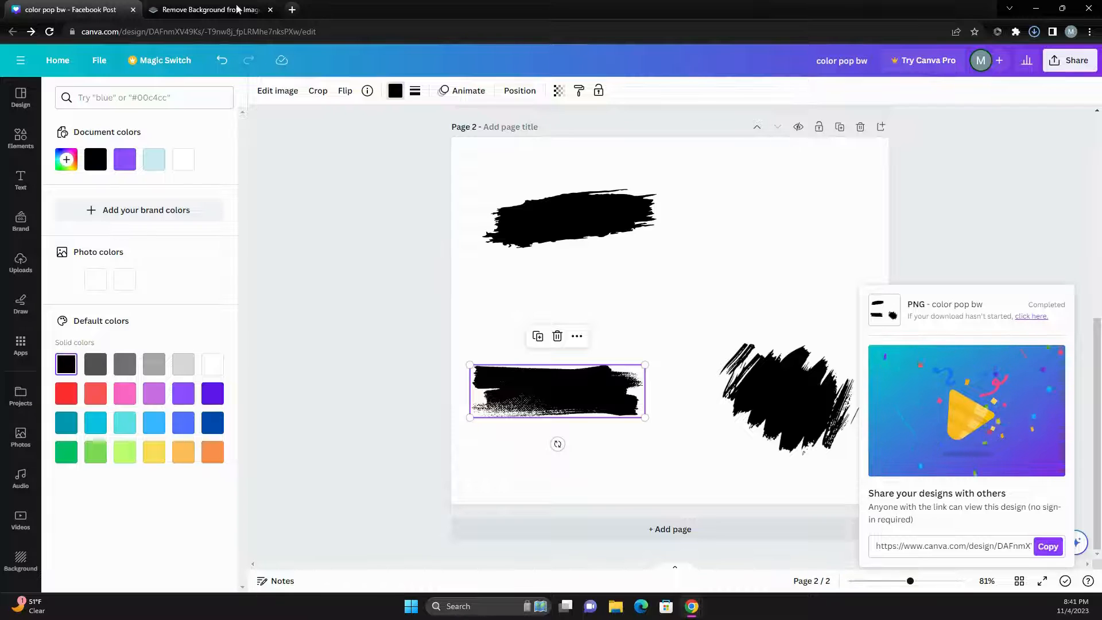
# Switch to remove.bg and upload the downloaded file color pop bw.png for background removal
pyautogui.click(207, 9)
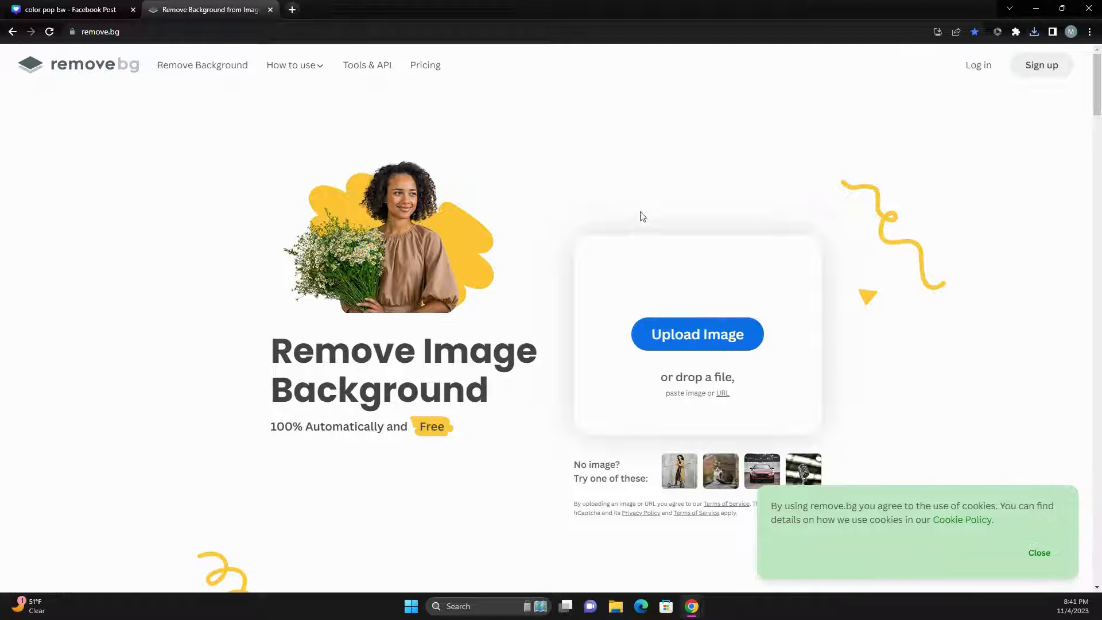
pyautogui.click(1034, 32)
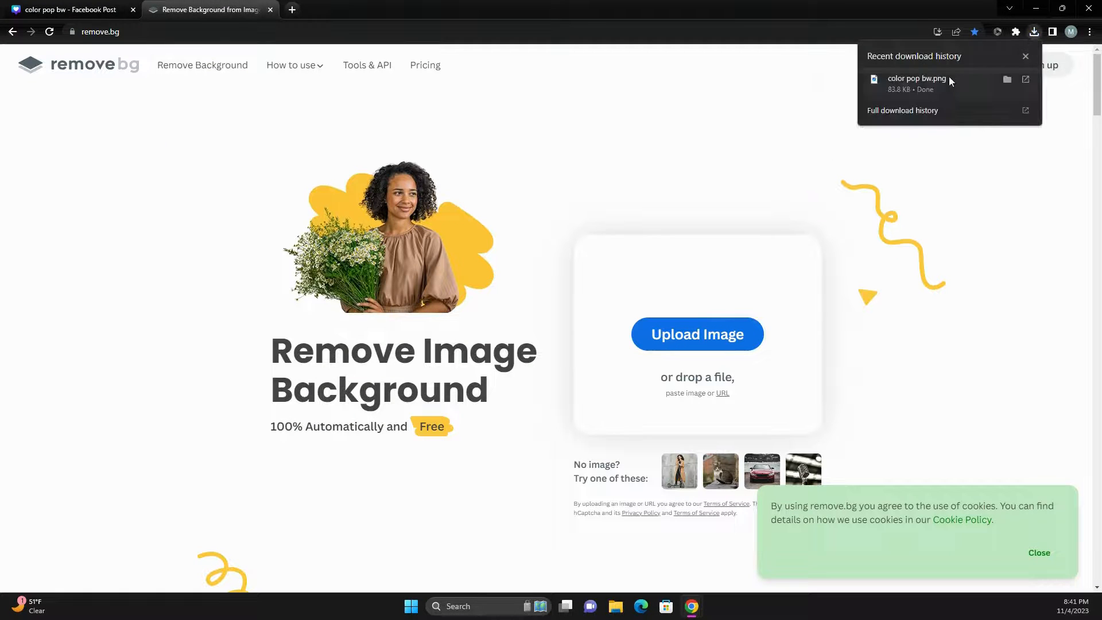
pyautogui.moveTo(1006, 81); pyautogui.dragTo(749, 301)
pyautogui.moveTo(716, 333); pyautogui.dragTo(715, 333)
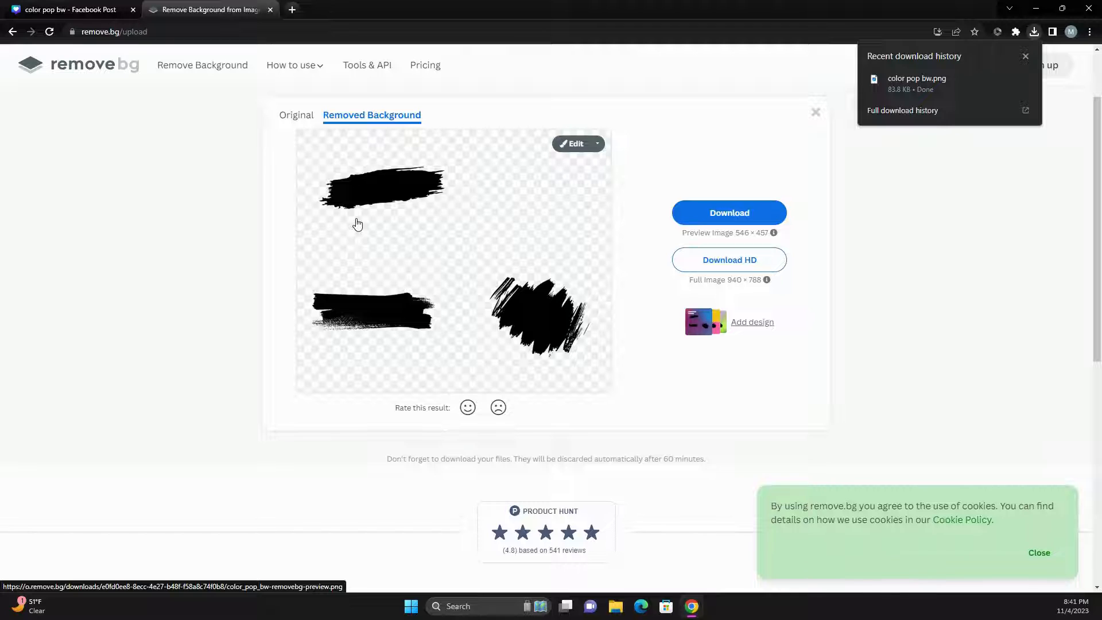
# Open the result for editing and restore the white background across the whole image with the Restore brush
pyautogui.click(570, 148)
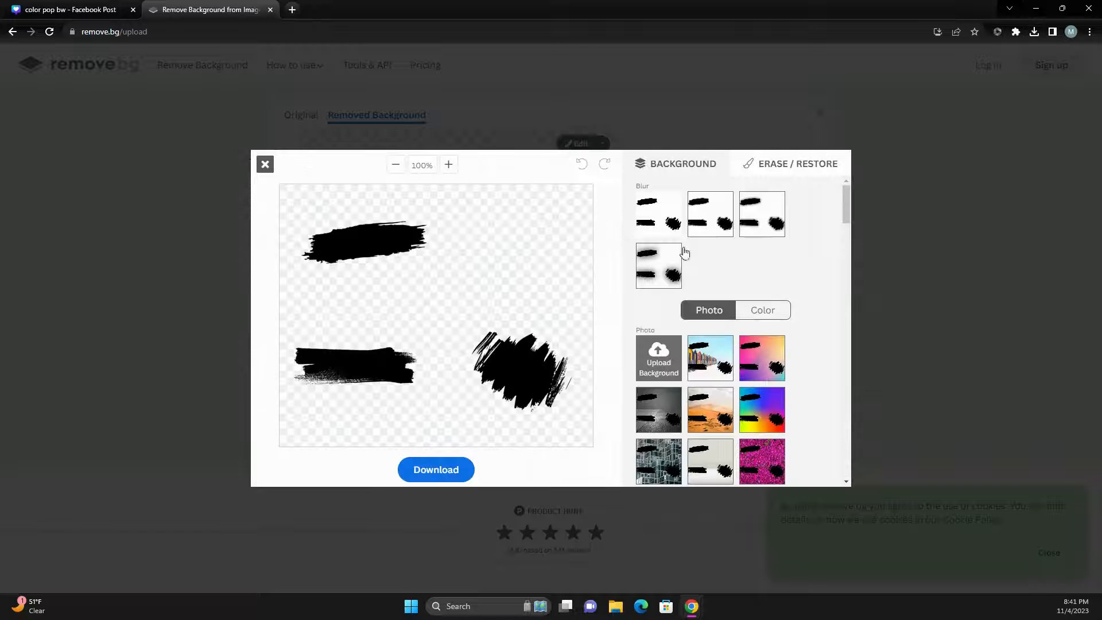
pyautogui.click(770, 166)
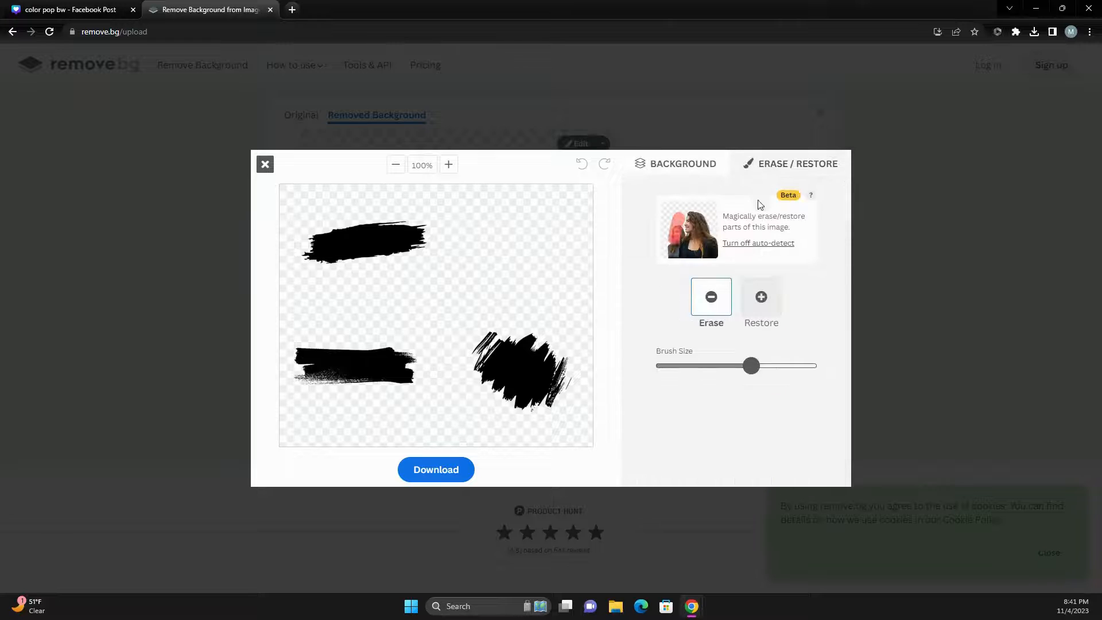
pyautogui.click(765, 307)
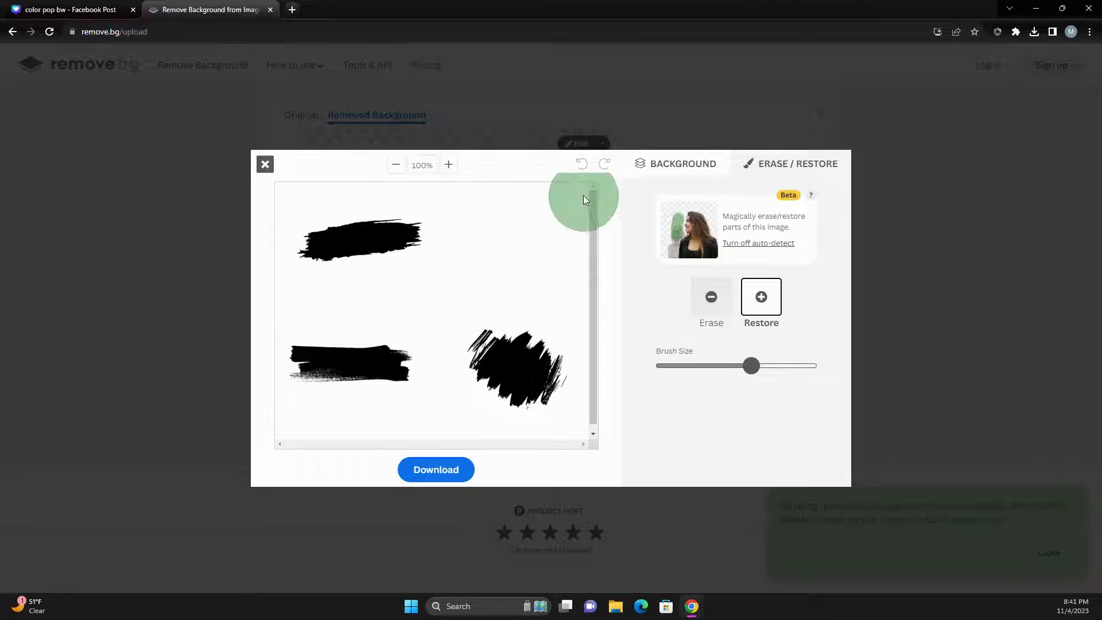
pyautogui.moveTo(584, 195); pyautogui.dragTo(317, 173)
pyautogui.moveTo(380, 201)
pyautogui.mouseDown()
pyautogui.moveTo(546, 252)
pyautogui.moveTo(550, 288)
pyautogui.moveTo(317, 240)
pyautogui.moveTo(278, 254)
pyautogui.moveTo(303, 415)
pyautogui.moveTo(499, 435)
pyautogui.moveTo(562, 392)
pyautogui.moveTo(572, 214)
pyautogui.moveTo(530, 330)
pyautogui.moveTo(335, 295)
pyautogui.moveTo(306, 301)
pyautogui.moveTo(317, 373)
pyautogui.moveTo(554, 388)
pyautogui.moveTo(377, 339)
pyautogui.mouseUp()
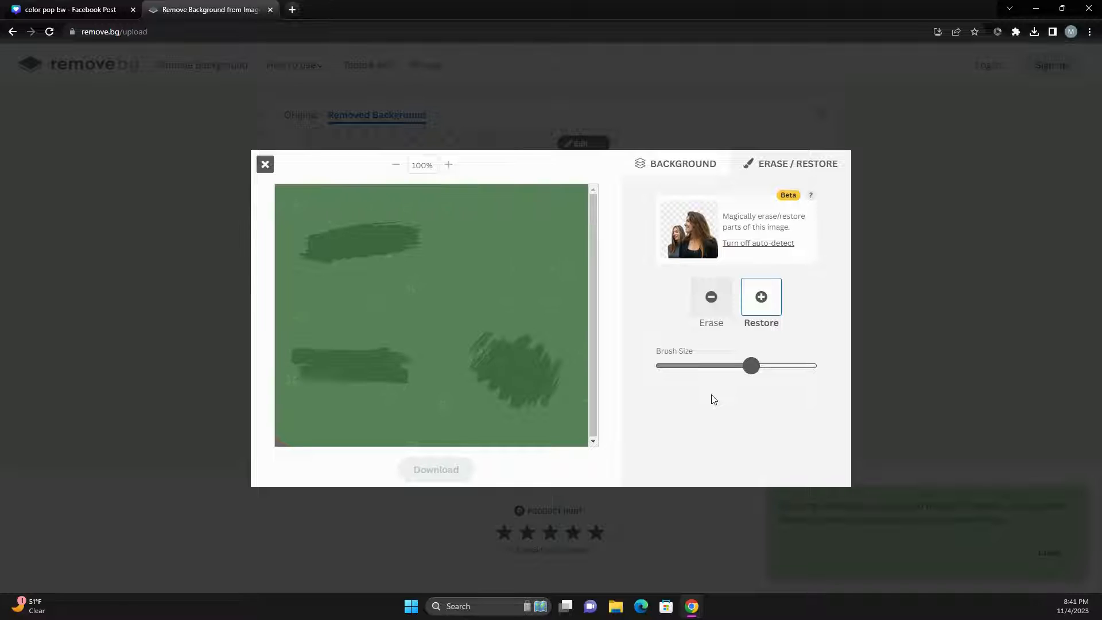
# Erase the black fill of all three paint strokes using the Erase brush at a smaller brush size
pyautogui.click(711, 297)
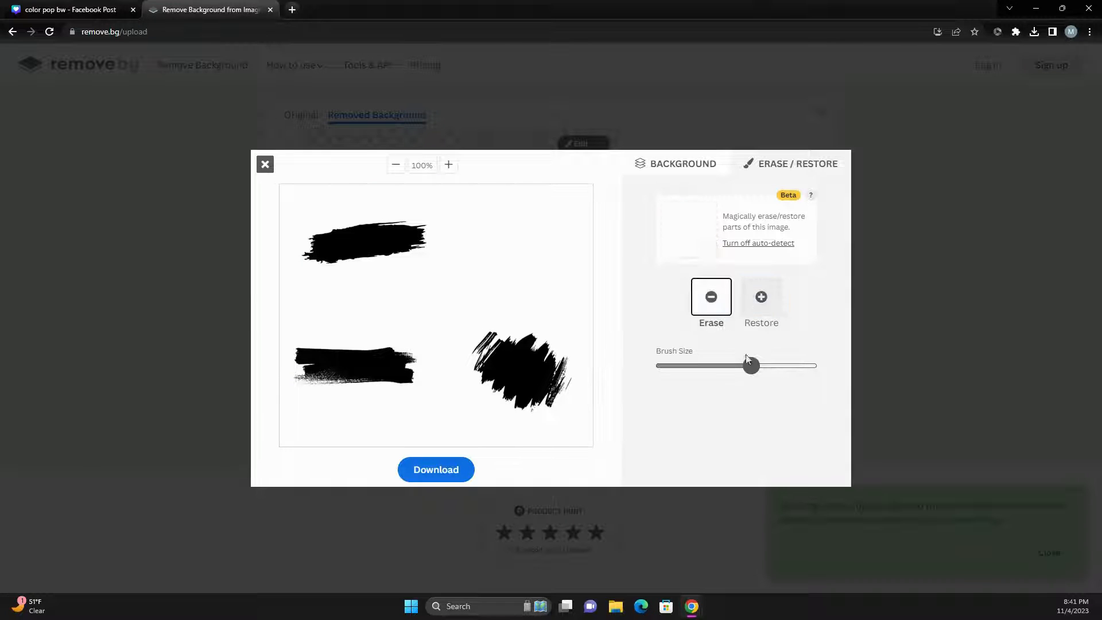
pyautogui.moveTo(746, 362); pyautogui.dragTo(679, 366)
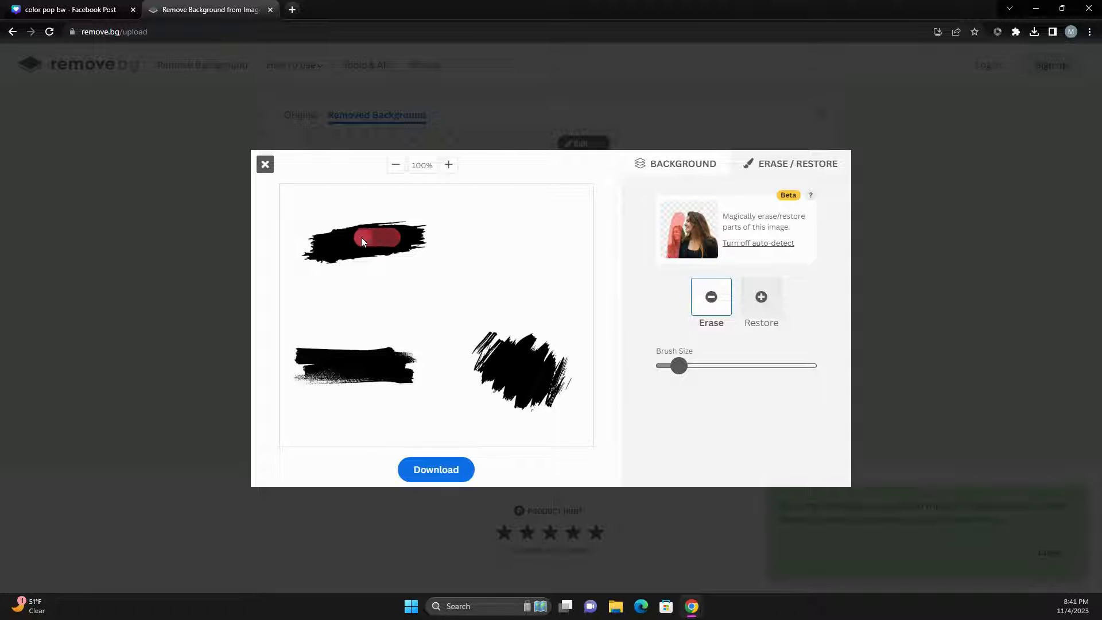
pyautogui.moveTo(362, 239); pyautogui.dragTo(331, 246)
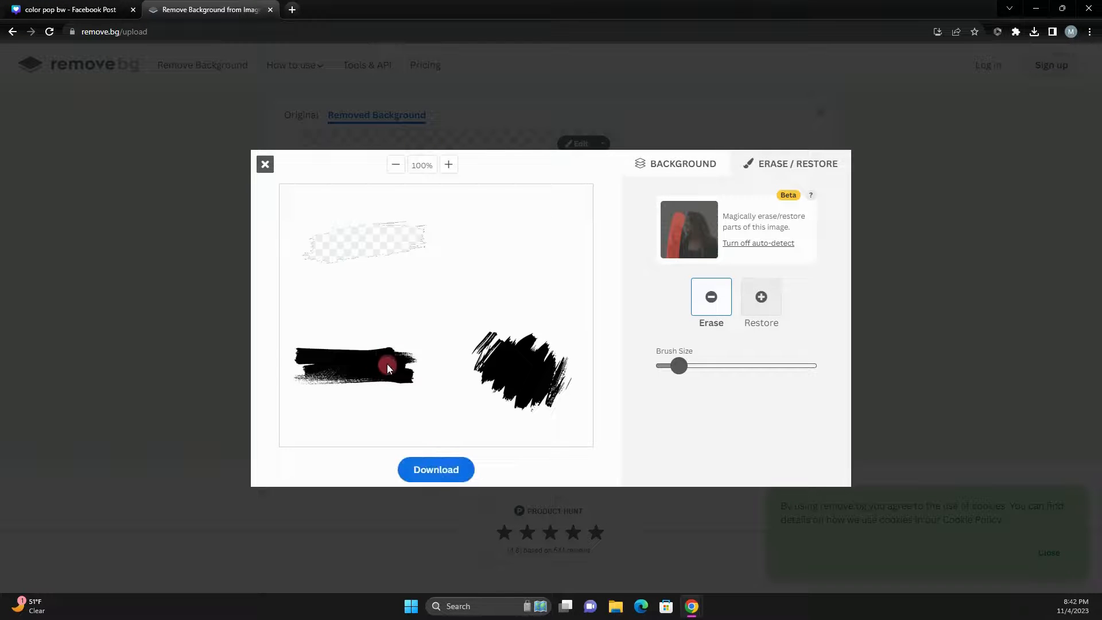
pyautogui.moveTo(387, 363)
pyautogui.mouseDown()
pyautogui.moveTo(329, 362)
pyautogui.moveTo(358, 371)
pyautogui.mouseUp()
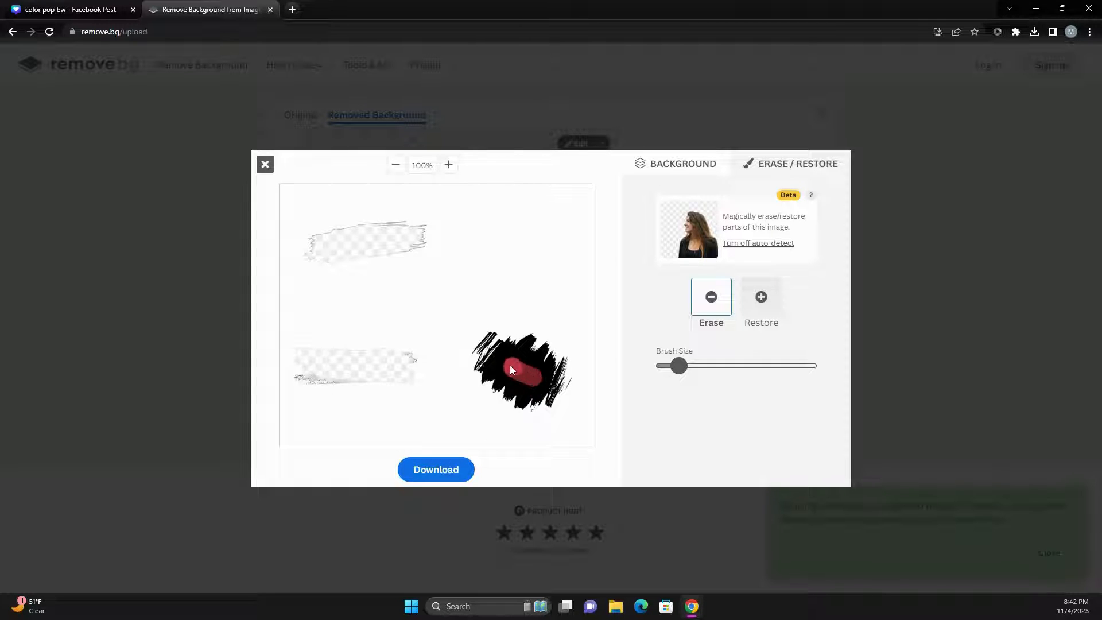
pyautogui.moveTo(511, 369); pyautogui.dragTo(520, 357)
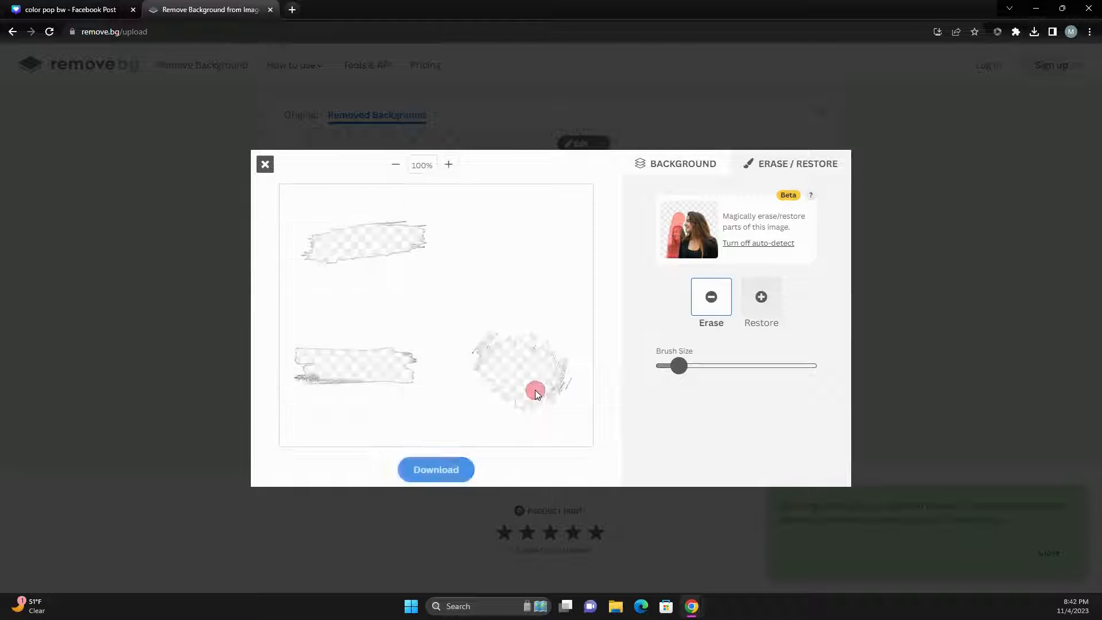
# Download the edited image and add a blank third page to the color pop bw design in Canva
pyautogui.click(449, 471)
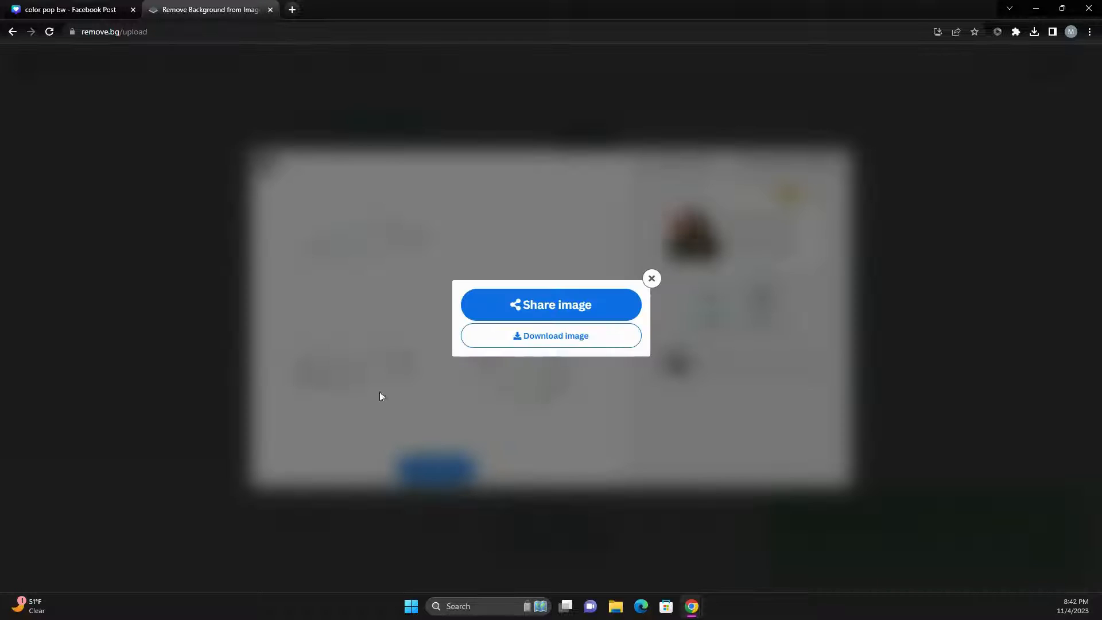
pyautogui.click(526, 340)
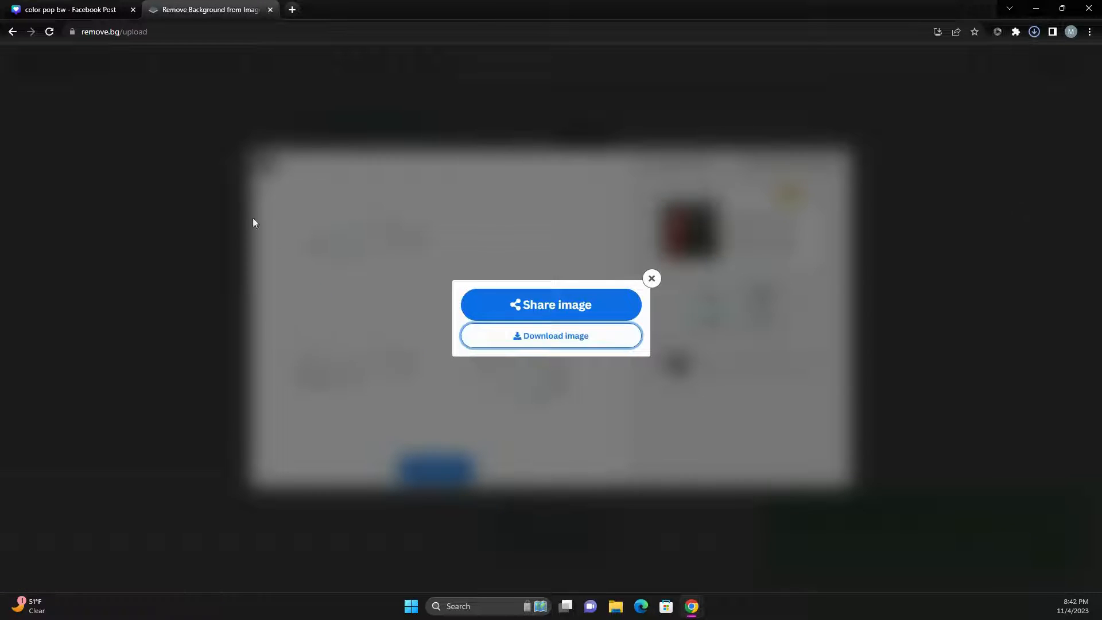
pyautogui.click(69, 10)
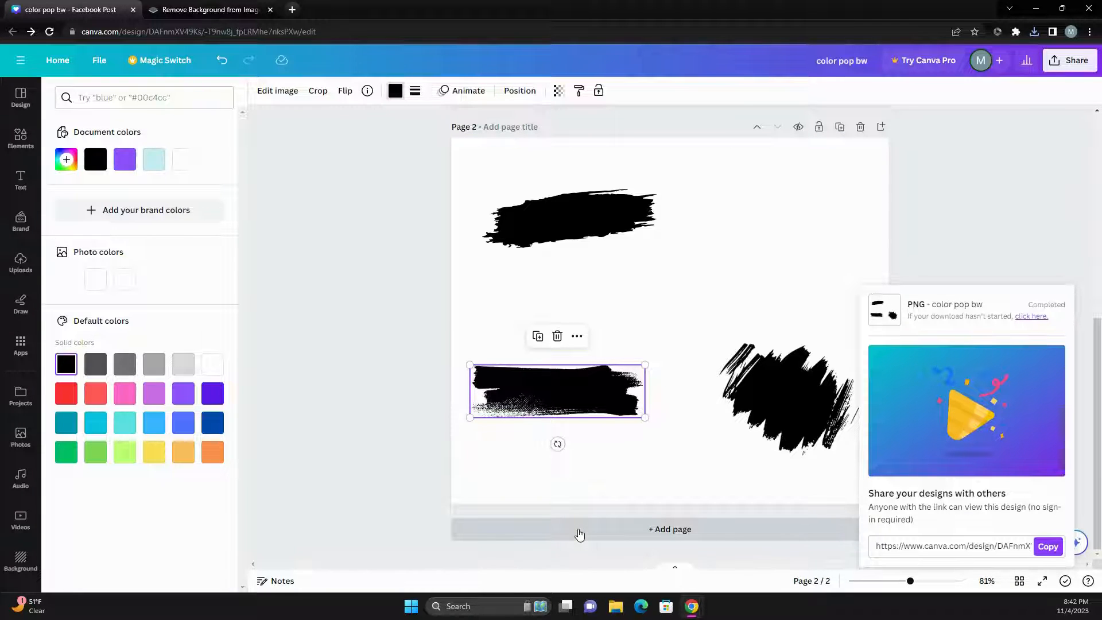
pyautogui.click(579, 535)
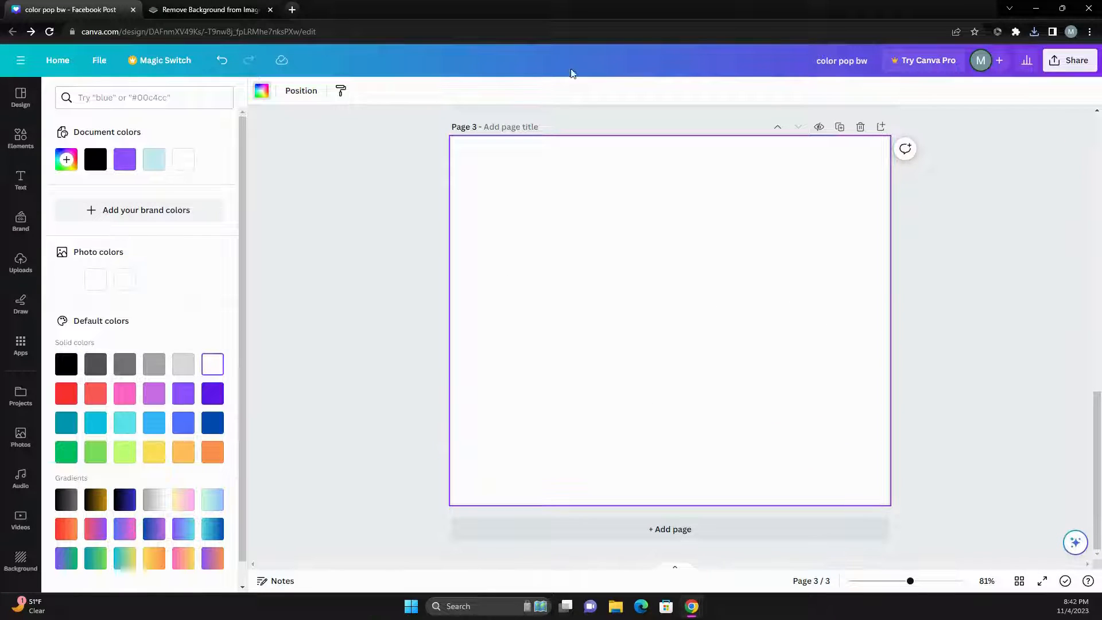
# Place the downloaded color_pop_bw-removebg-preview.png on page 3 and set the recently used painted-face photo as the page background
pyautogui.click(1034, 31)
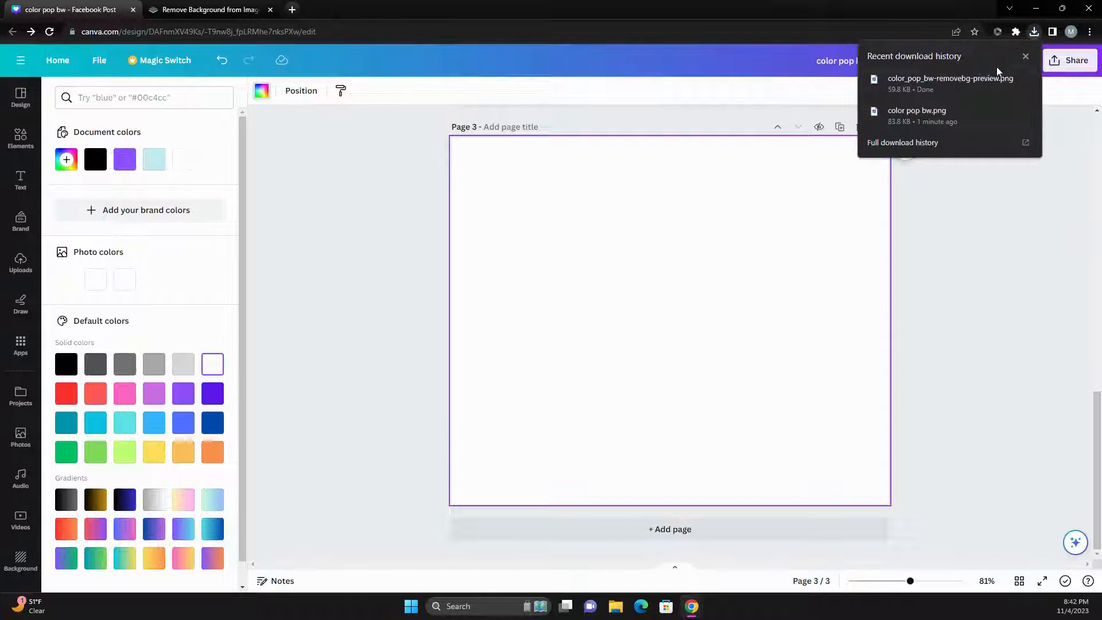
pyautogui.moveTo(997, 70); pyautogui.dragTo(431, 286)
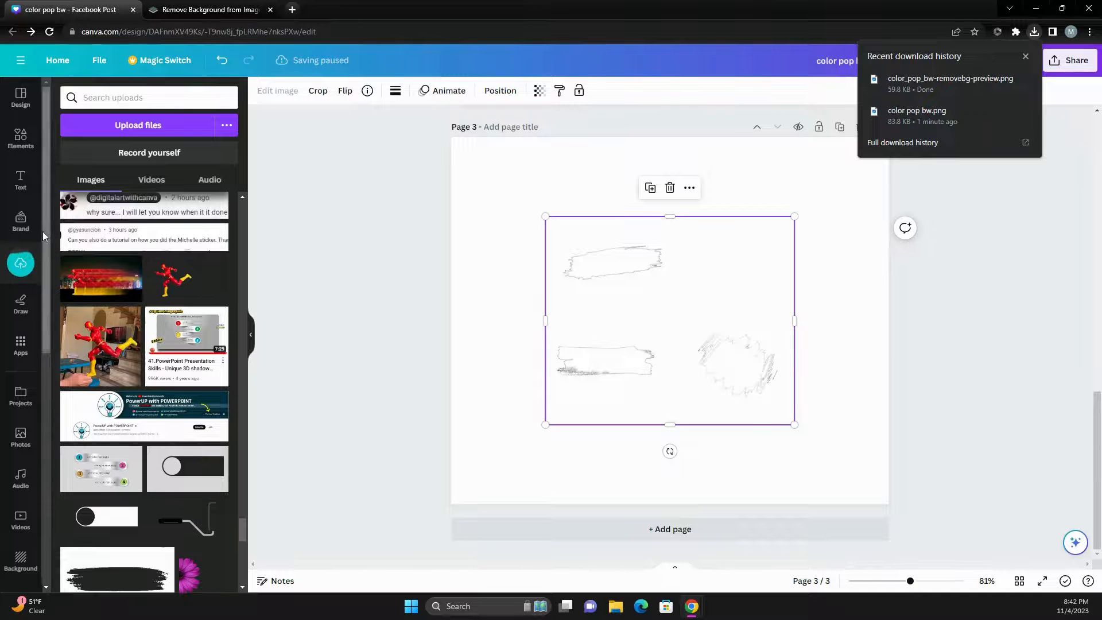
pyautogui.click(18, 141)
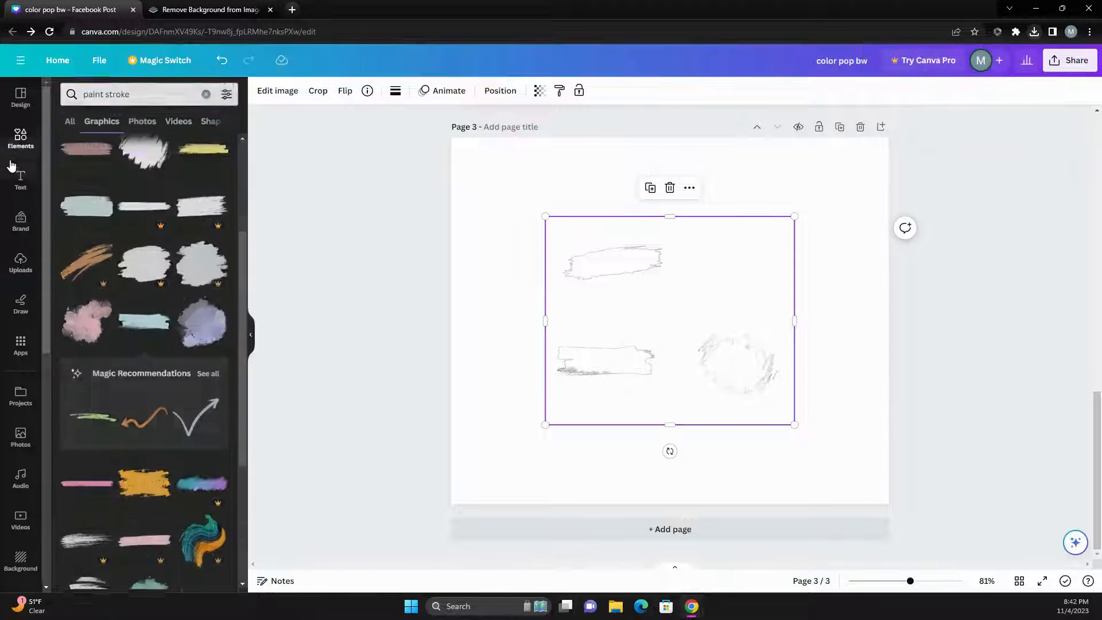
pyautogui.click(206, 98)
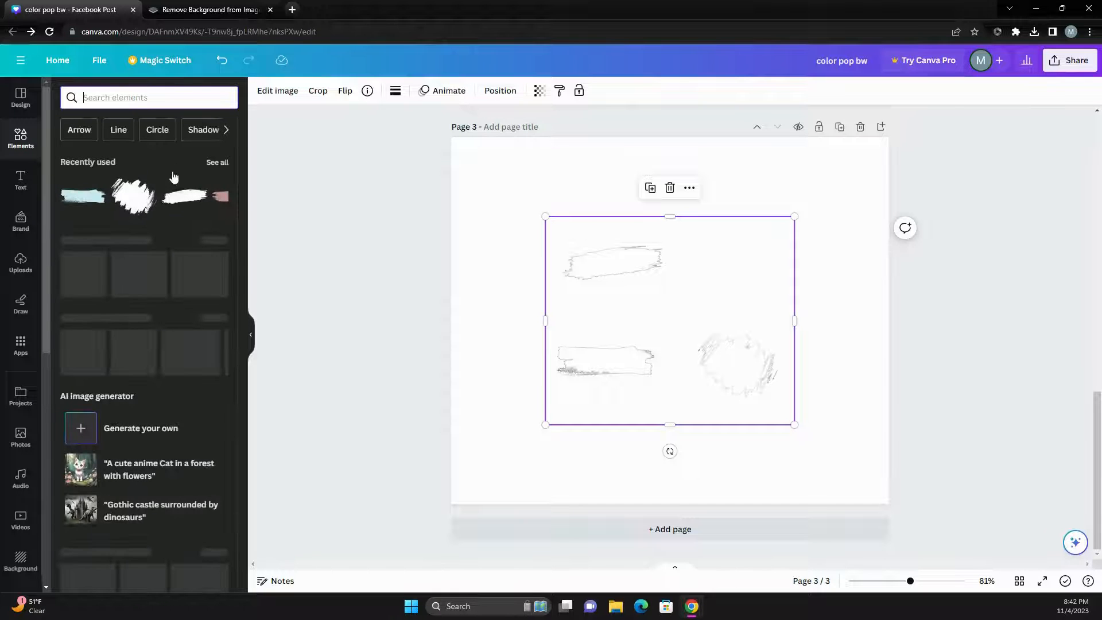
pyautogui.click(223, 166)
pyautogui.click(201, 210)
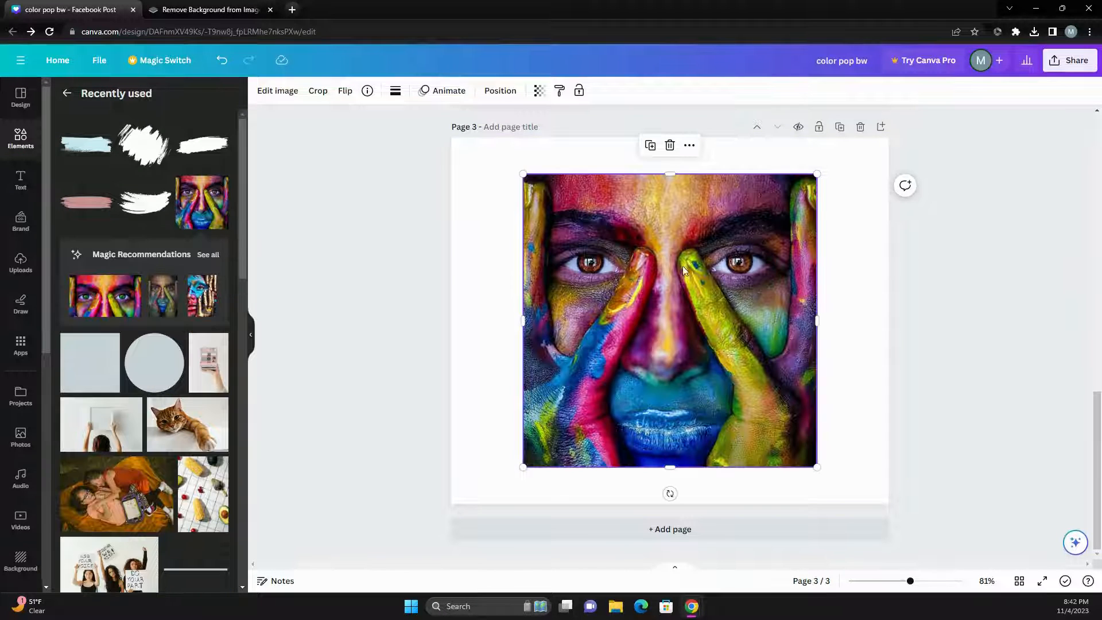
pyautogui.click(689, 148)
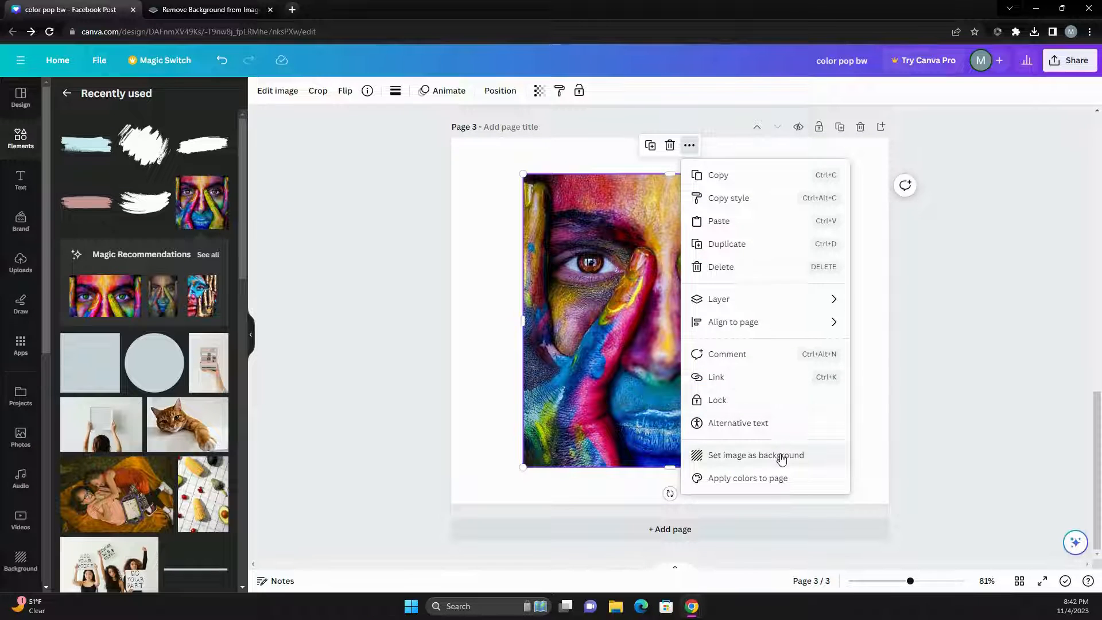
pyautogui.click(778, 454)
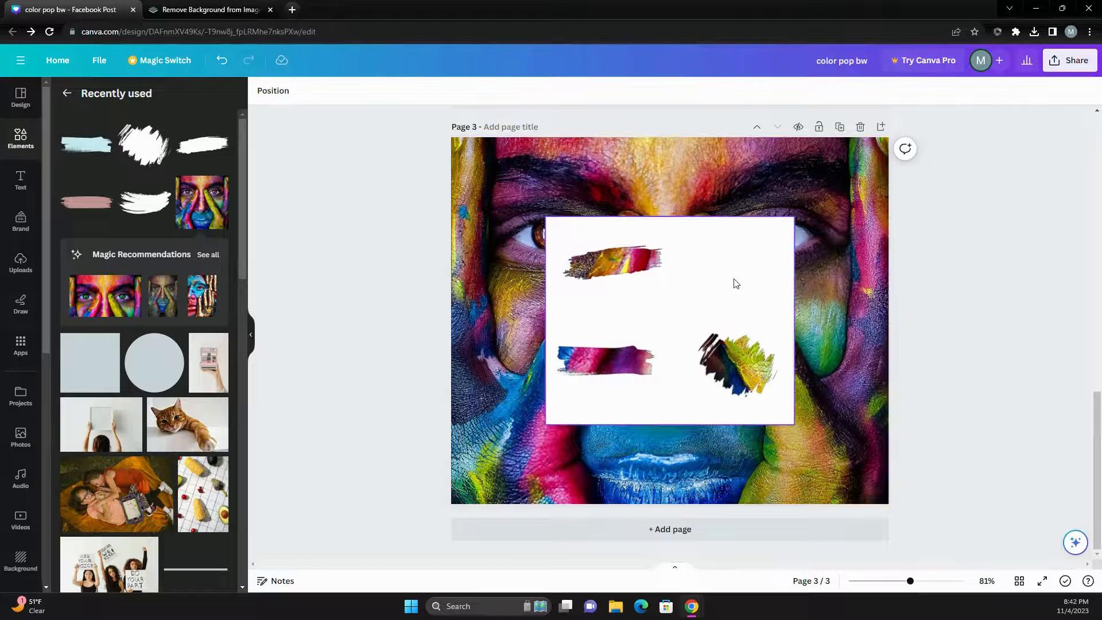
# Duplicate the white cutout image, crop the copy to its upper paint stroke, and place it near the page's upper-right corner
pyautogui.moveTo(685, 317); pyautogui.dragTo(648, 312)
pyautogui.click(613, 190)
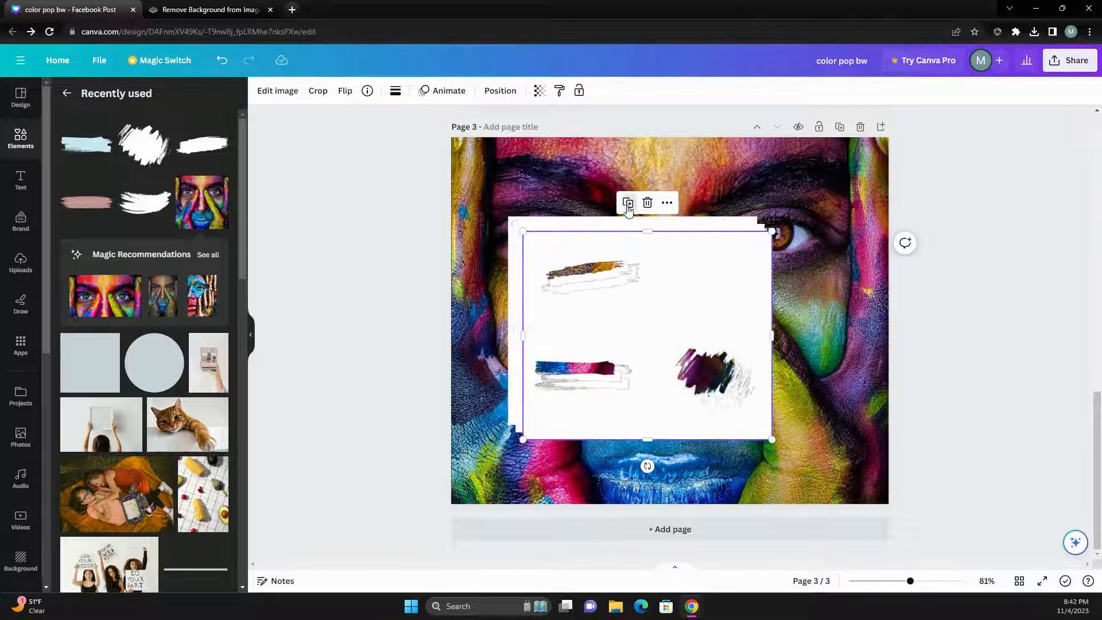
pyautogui.moveTo(674, 350); pyautogui.dragTo(826, 389)
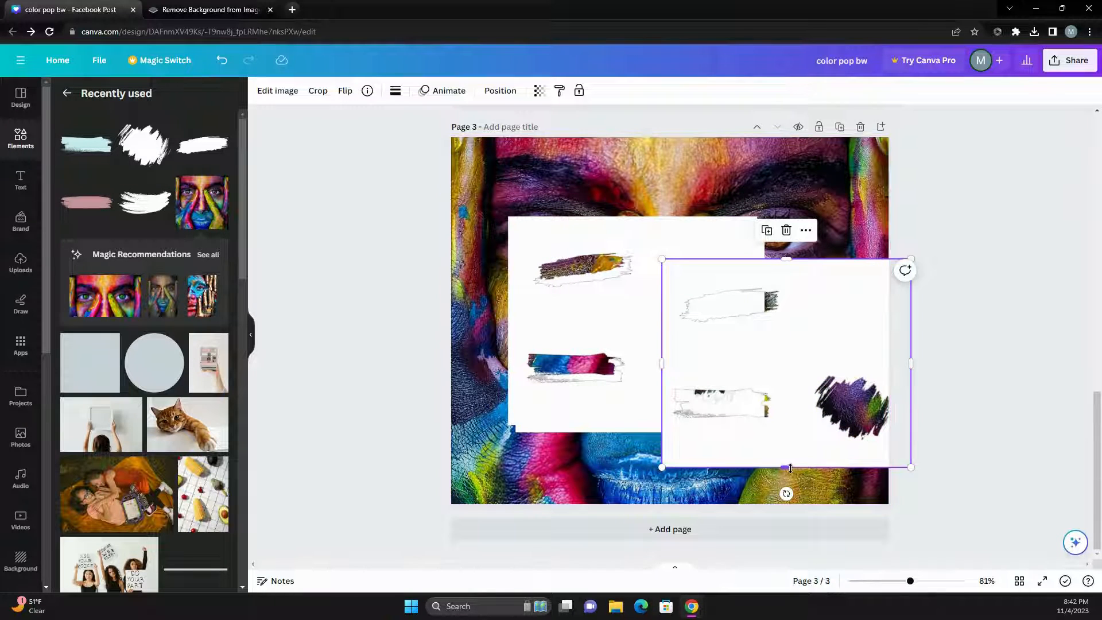
pyautogui.moveTo(787, 468); pyautogui.dragTo(783, 344)
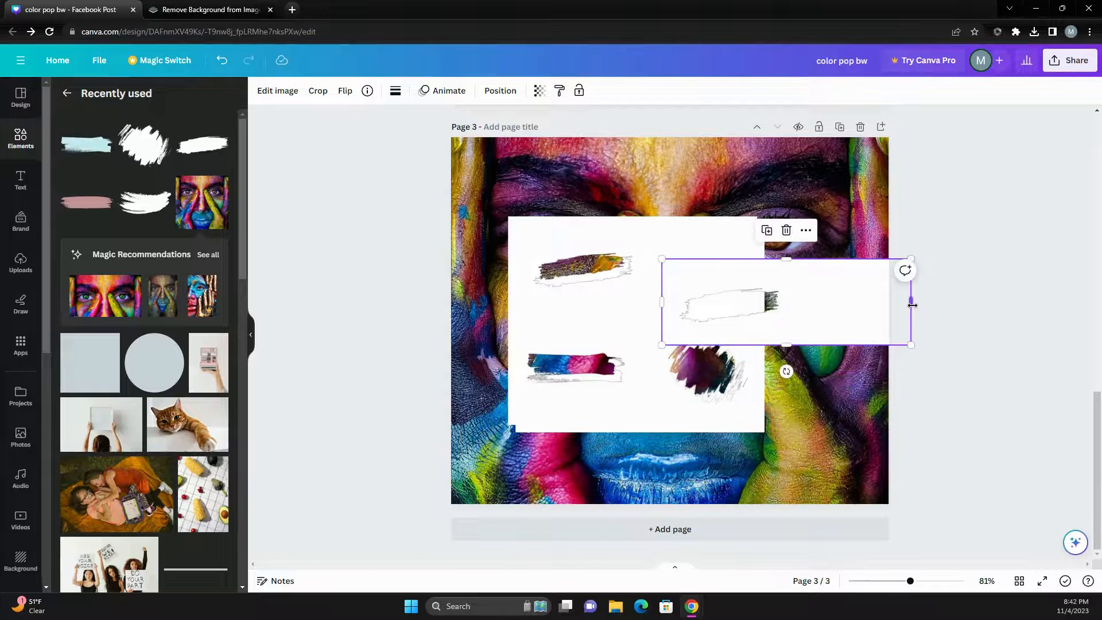
pyautogui.moveTo(912, 305); pyautogui.dragTo(796, 210)
# Crop a second copy of the cutout image to its lower-left paint stroke and move it beside the face's right cheek
pyautogui.moveTo(697, 305); pyautogui.dragTo(726, 355)
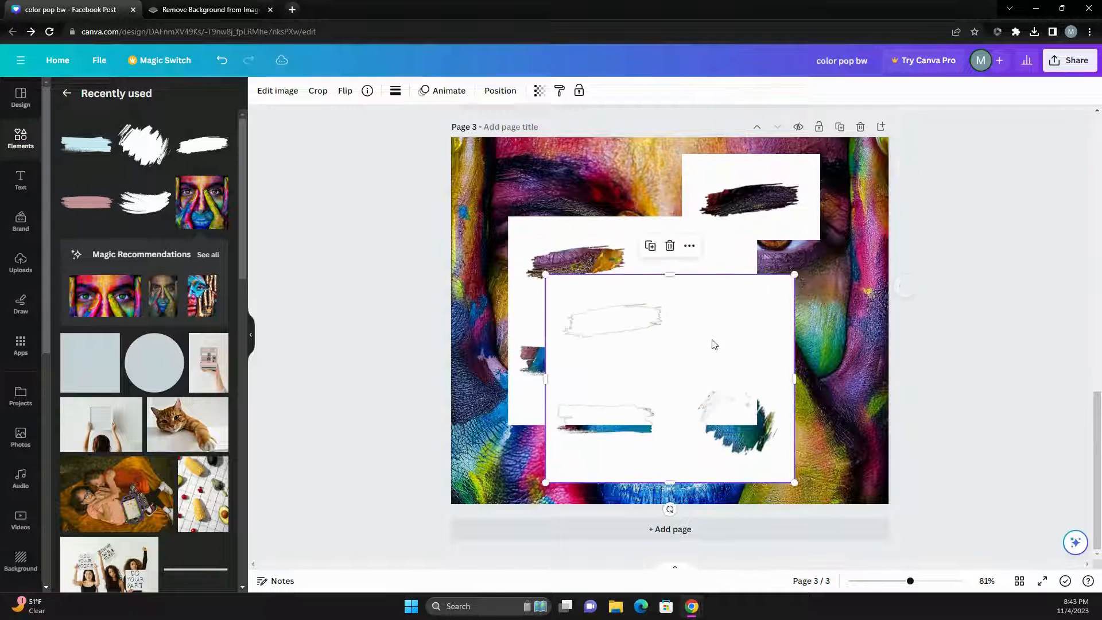
pyautogui.moveTo(670, 275); pyautogui.dragTo(663, 370)
pyautogui.moveTo(795, 428); pyautogui.dragTo(670, 428)
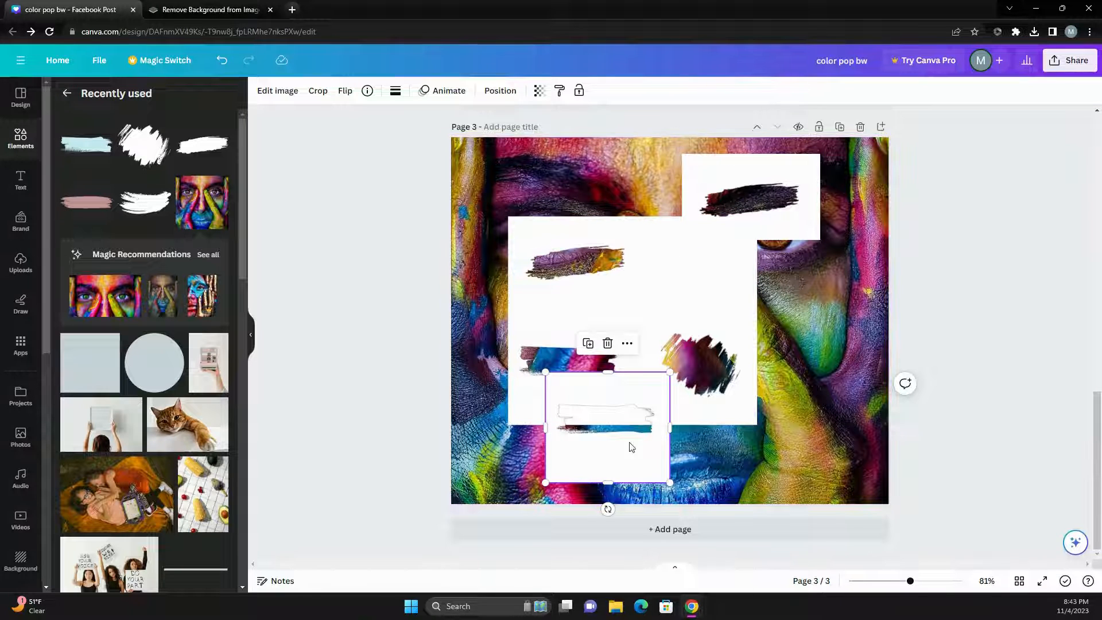
pyautogui.moveTo(620, 456); pyautogui.dragTo(832, 378)
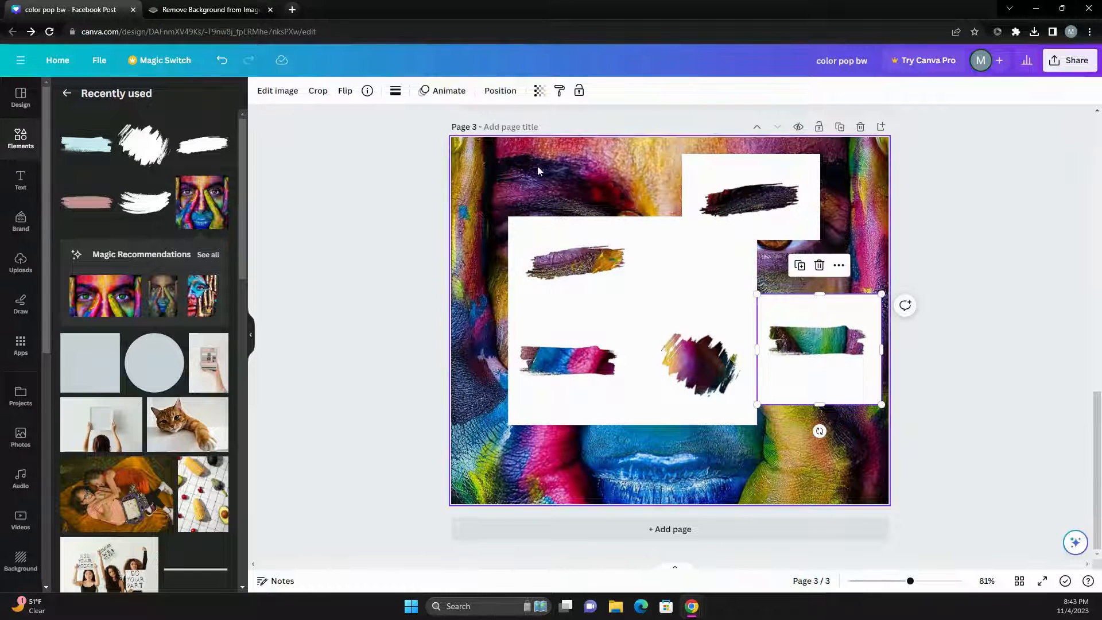
# Crop the original cutout image down to its lower-left paint stroke
pyautogui.click(626, 357)
pyautogui.moveTo(758, 324); pyautogui.dragTo(646, 324)
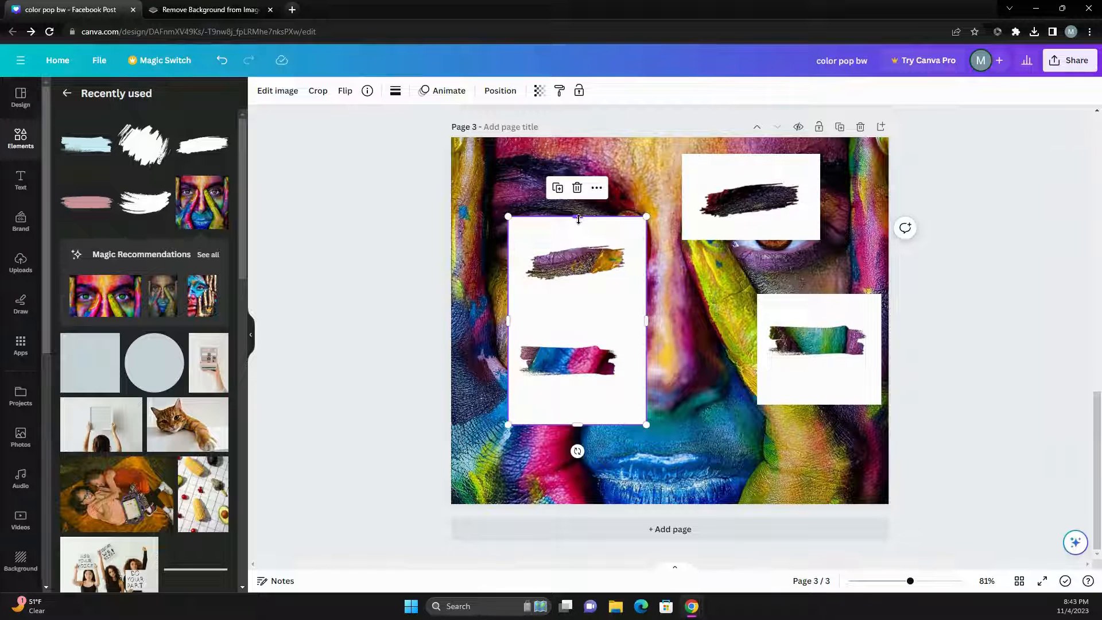
pyautogui.moveTo(579, 219); pyautogui.dragTo(580, 322)
pyautogui.moveTo(579, 424); pyautogui.dragTo(574, 394)
# Move the cropped original to the page's upper-left corner and enlarge it so its stroke reveals the left eye
pyautogui.moveTo(625, 347); pyautogui.dragTo(522, 156)
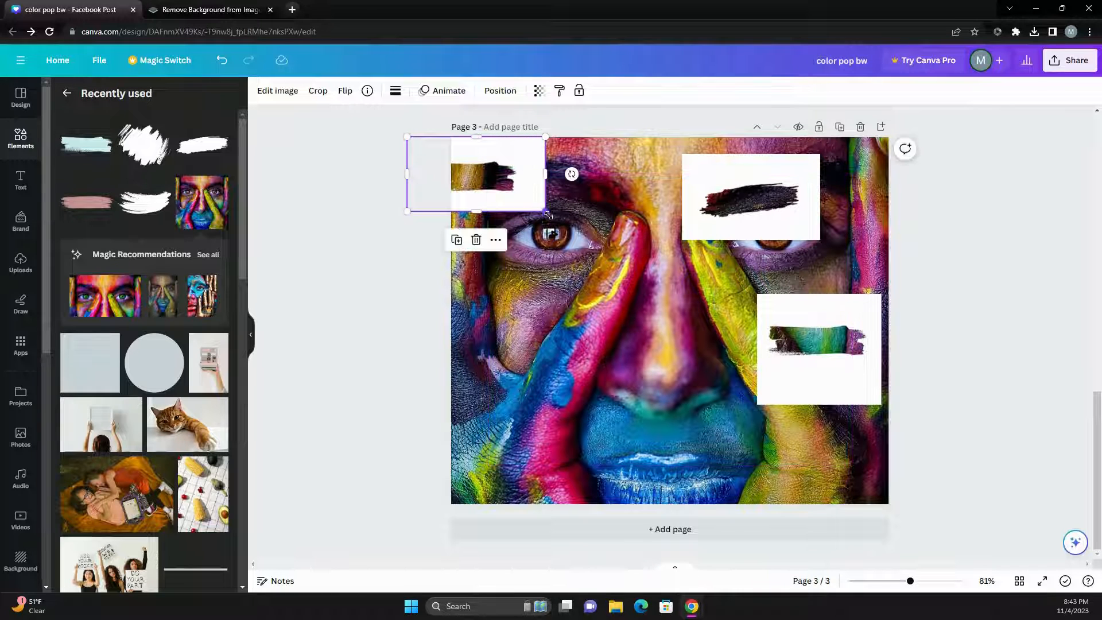
pyautogui.moveTo(549, 215); pyautogui.dragTo(625, 279)
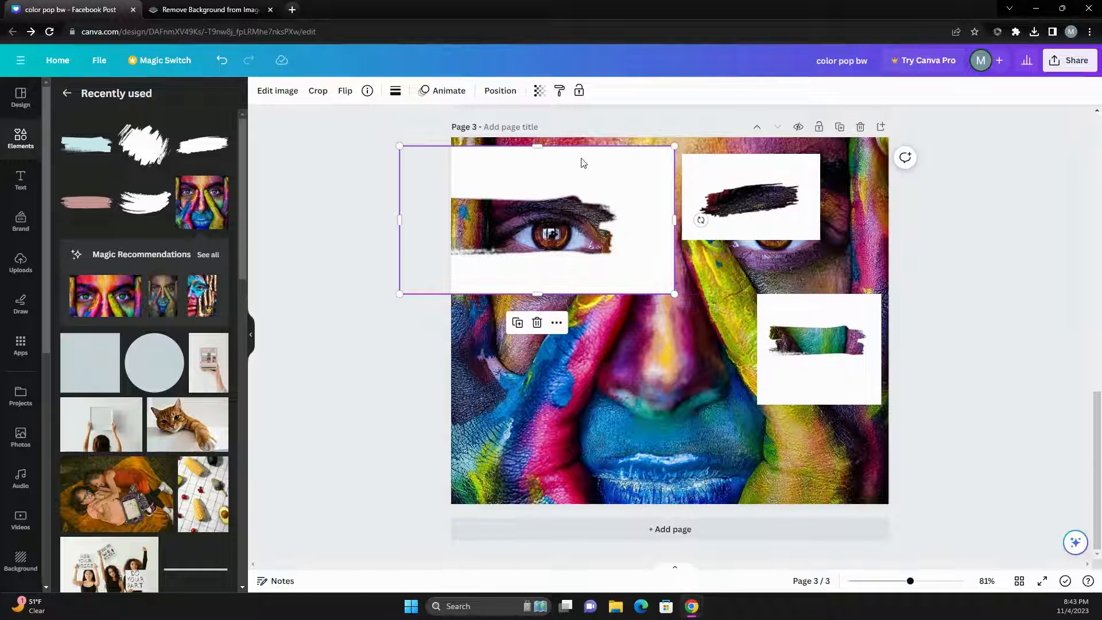
pyautogui.moveTo(538, 132); pyautogui.dragTo(538, 133)
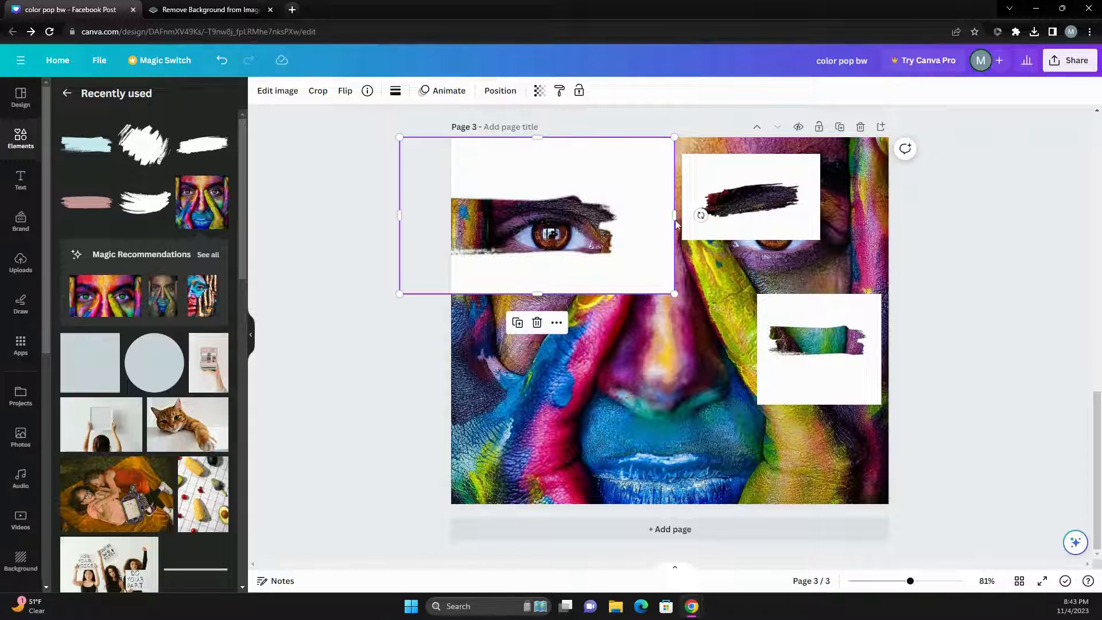
# Move the upper-right cutout over the right eye and enlarge and extend it to the page's top and right edges
pyautogui.moveTo(758, 224); pyautogui.dragTo(785, 251)
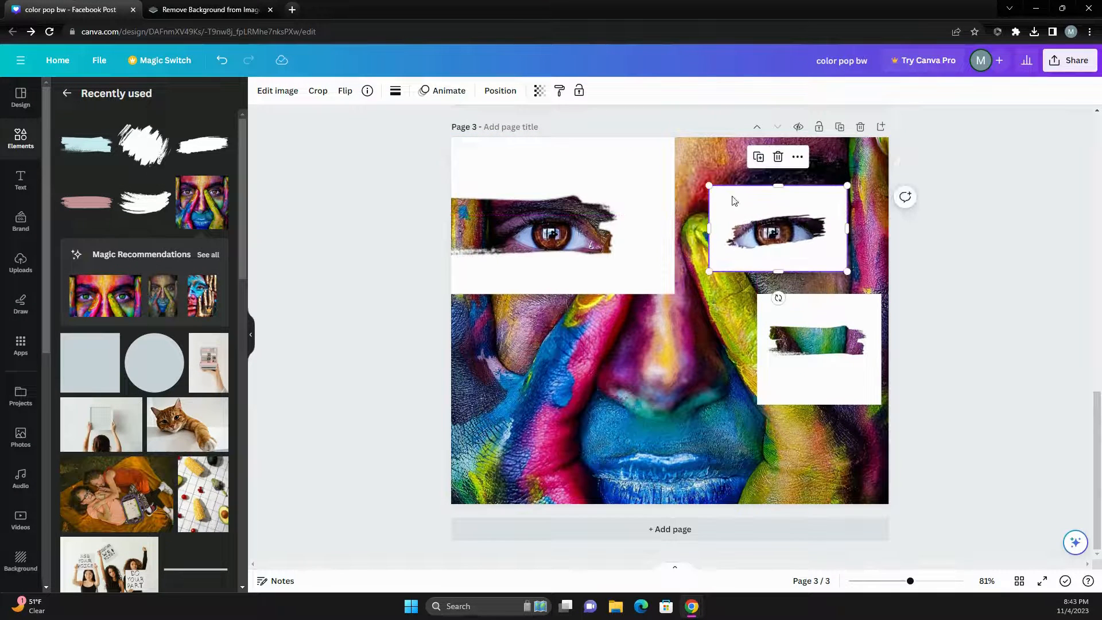
pyautogui.moveTo(710, 226); pyautogui.dragTo(670, 227)
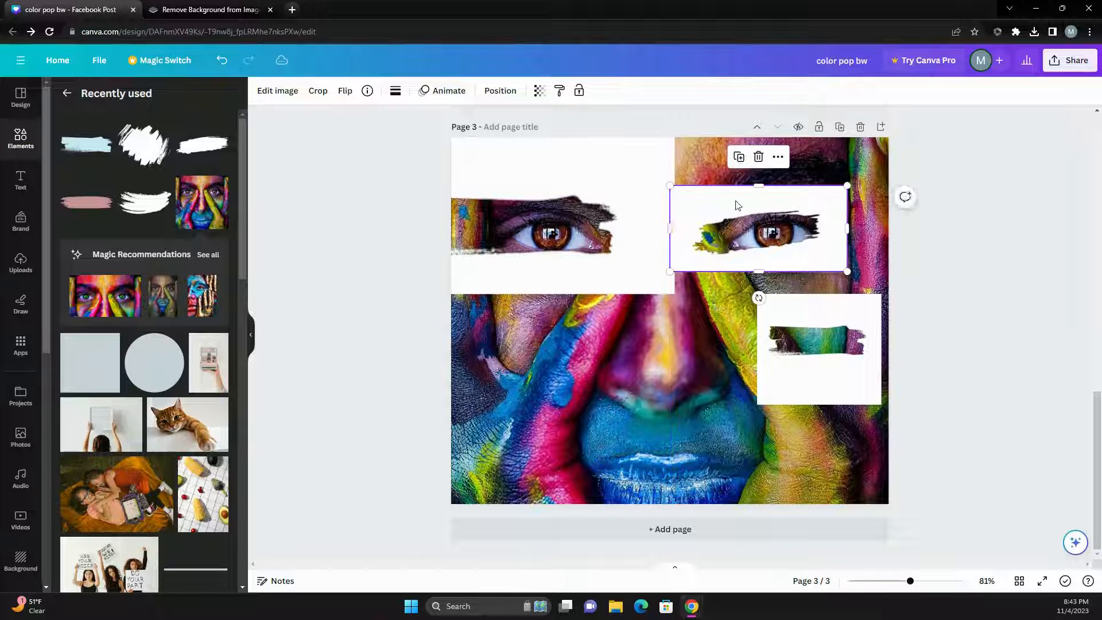
pyautogui.moveTo(760, 185); pyautogui.dragTo(760, 153)
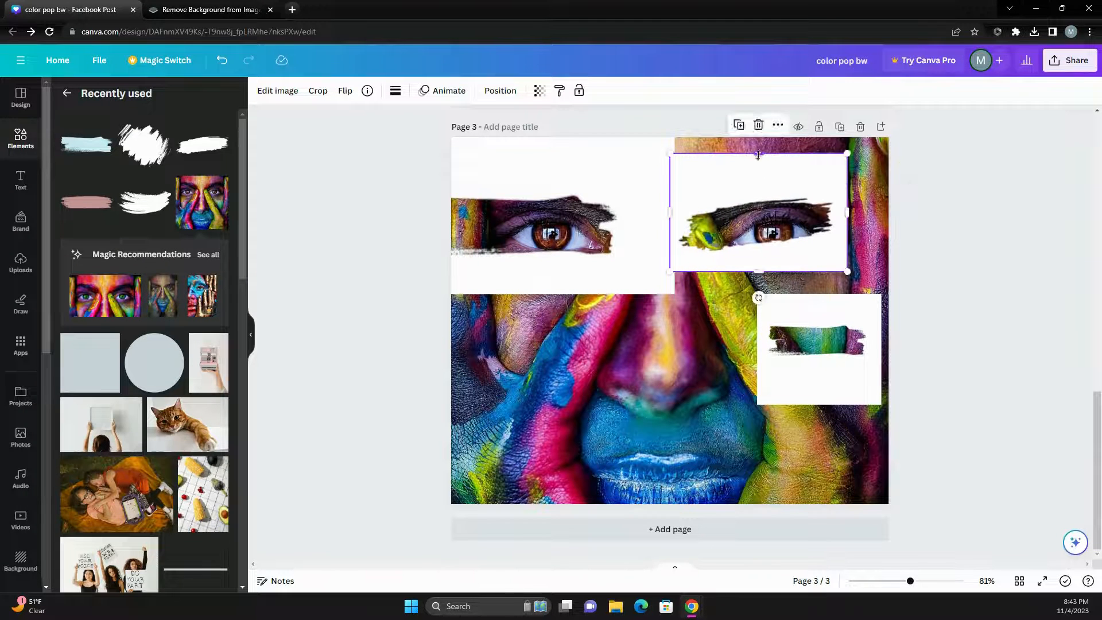
pyautogui.moveTo(759, 273); pyautogui.dragTo(759, 294)
pyautogui.moveTo(848, 294); pyautogui.dragTo(874, 314)
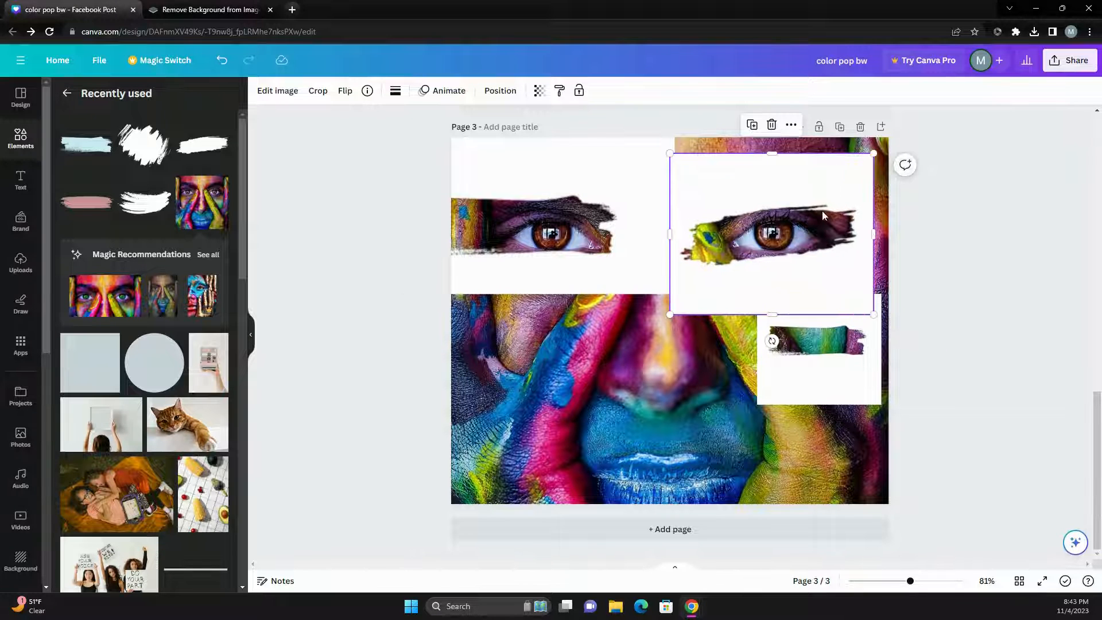
pyautogui.moveTo(876, 238); pyautogui.dragTo(889, 237)
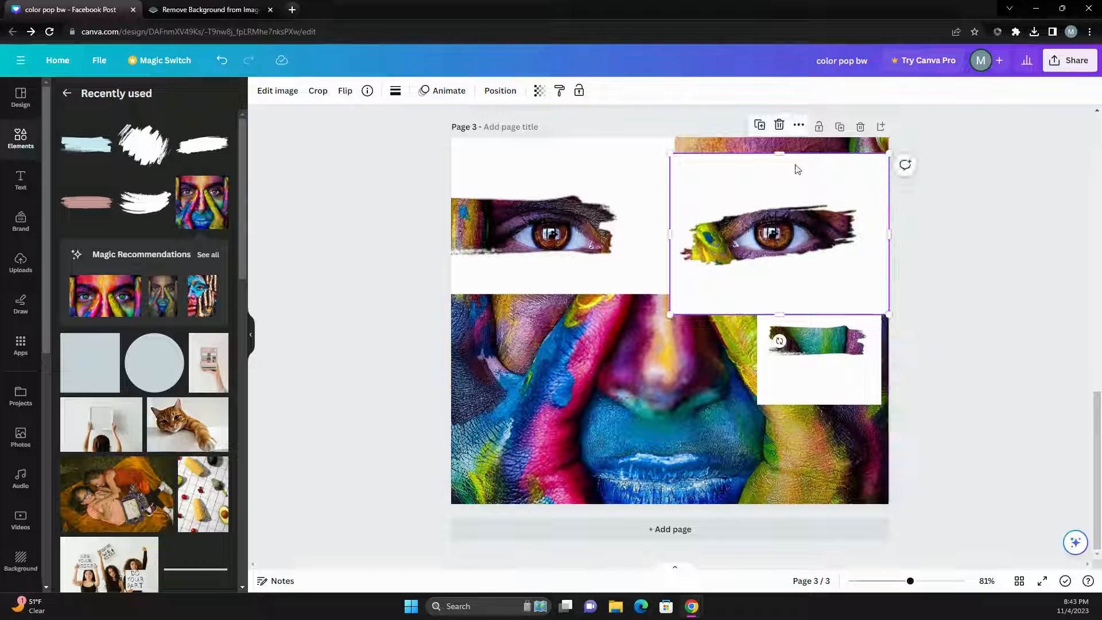
pyautogui.moveTo(780, 153); pyautogui.dragTo(775, 137)
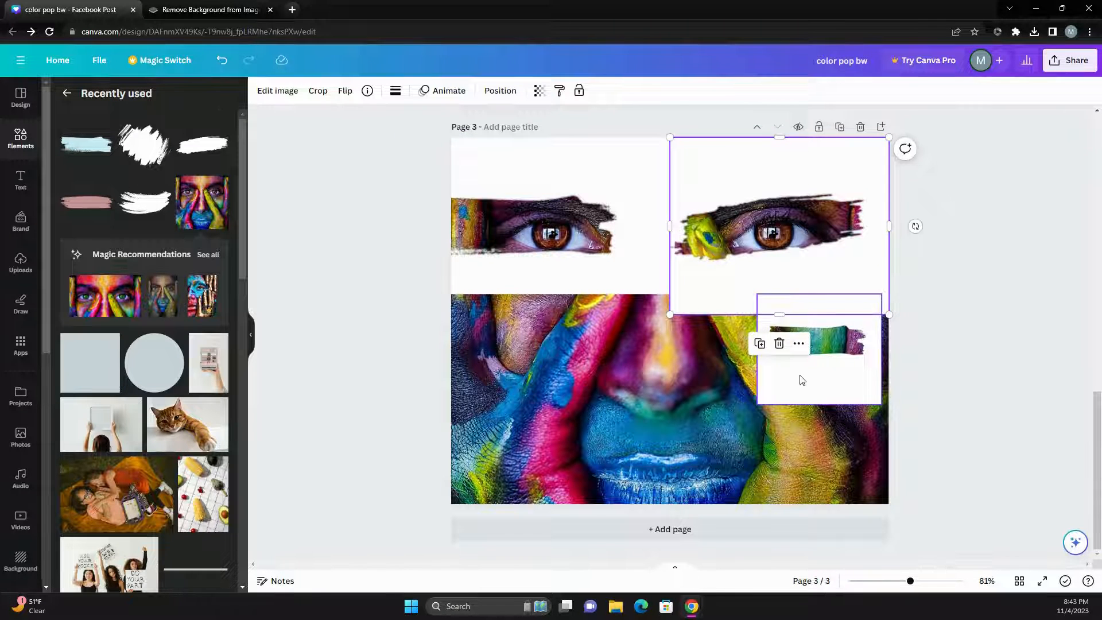
# Move the remaining cutout to the bottom of the page and enlarge it so its stroke reveals the lips
pyautogui.moveTo(800, 375)
pyautogui.mouseDown()
pyautogui.moveTo(620, 480)
pyautogui.moveTo(603, 508)
pyautogui.mouseUp()
pyautogui.moveTo(688, 426); pyautogui.dragTo(815, 313)
pyautogui.moveTo(768, 437); pyautogui.dragTo(747, 499)
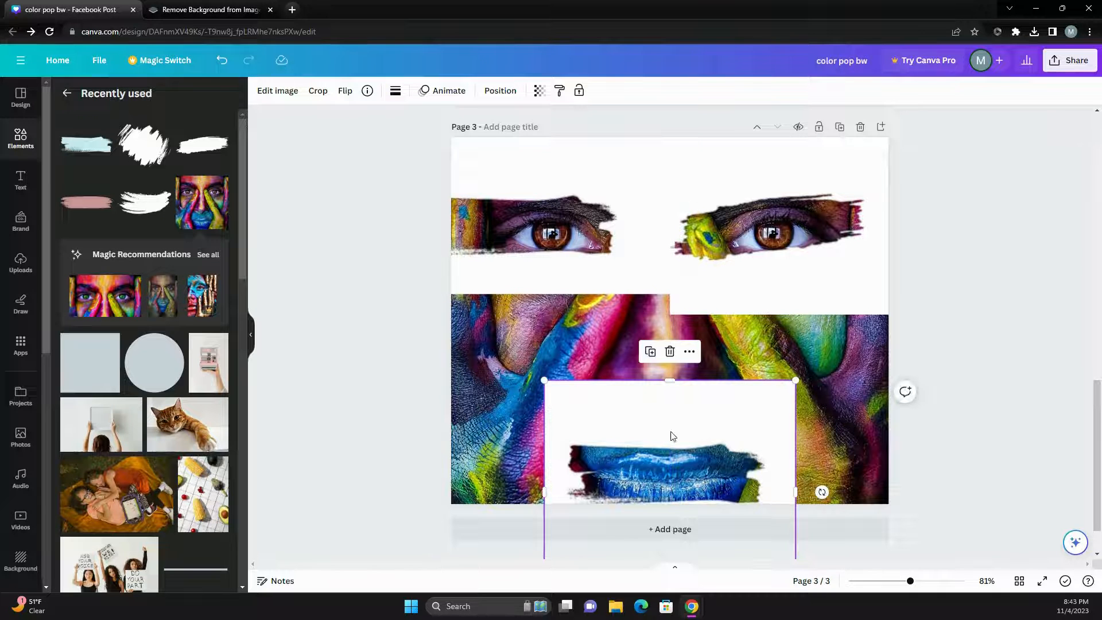
# Add a square shape to page 3 and fill it with white
pyautogui.click(67, 95)
pyautogui.click(83, 261)
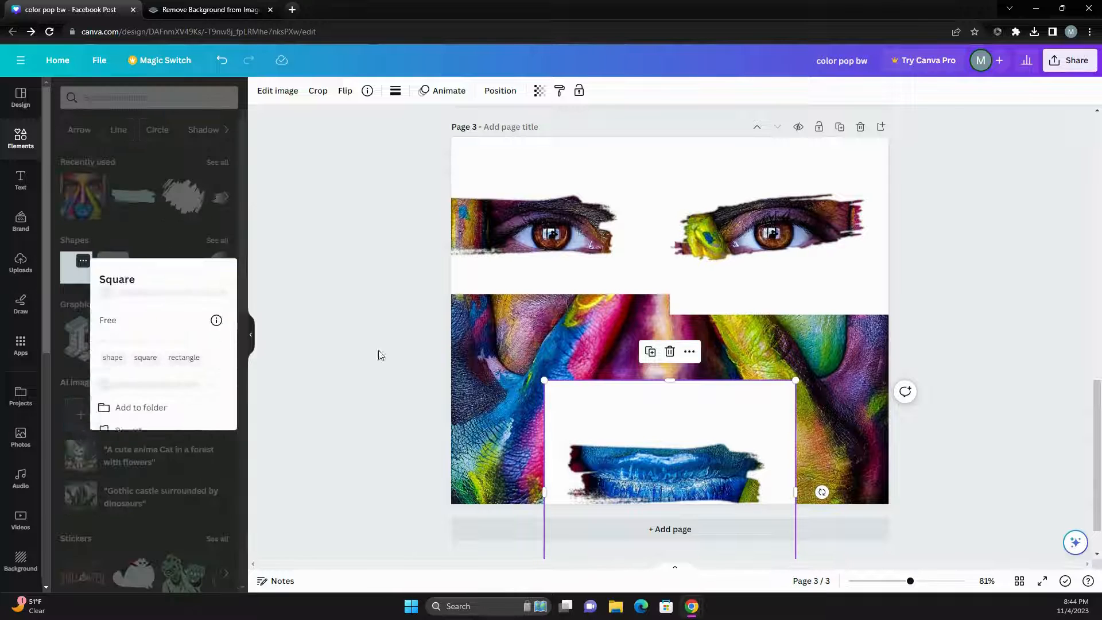
pyautogui.click(73, 270)
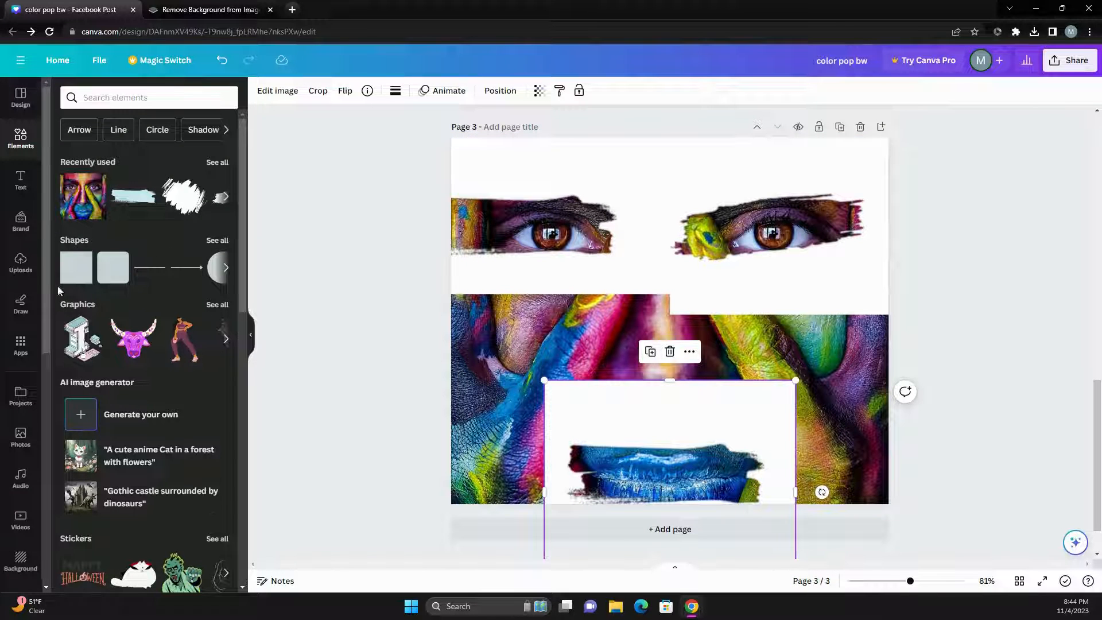
pyautogui.click(76, 267)
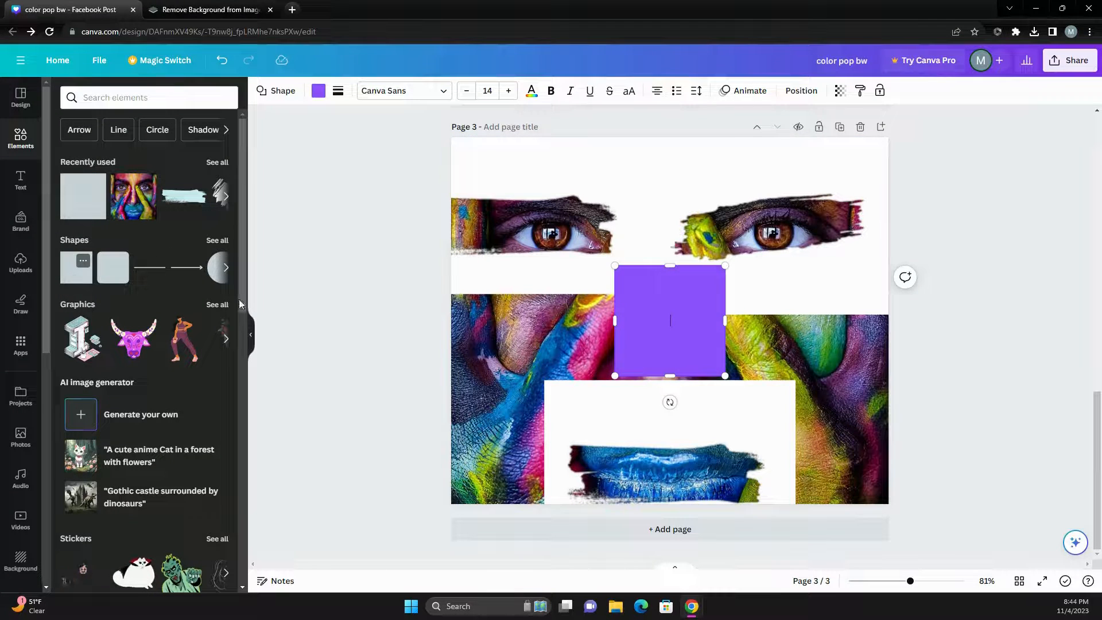
pyautogui.click(319, 92)
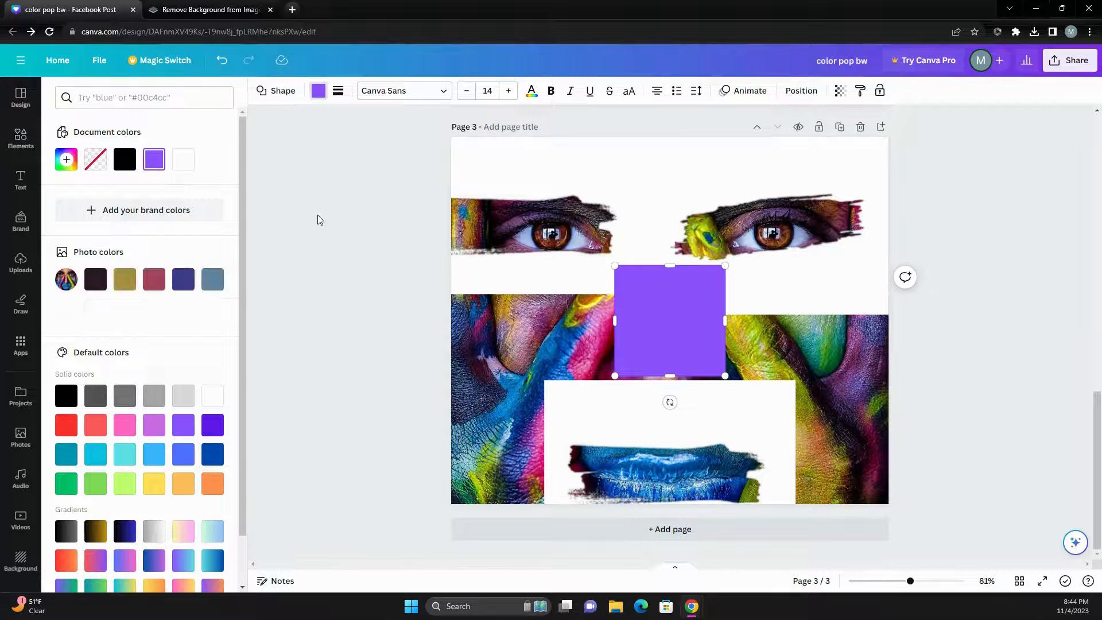
pyautogui.click(213, 395)
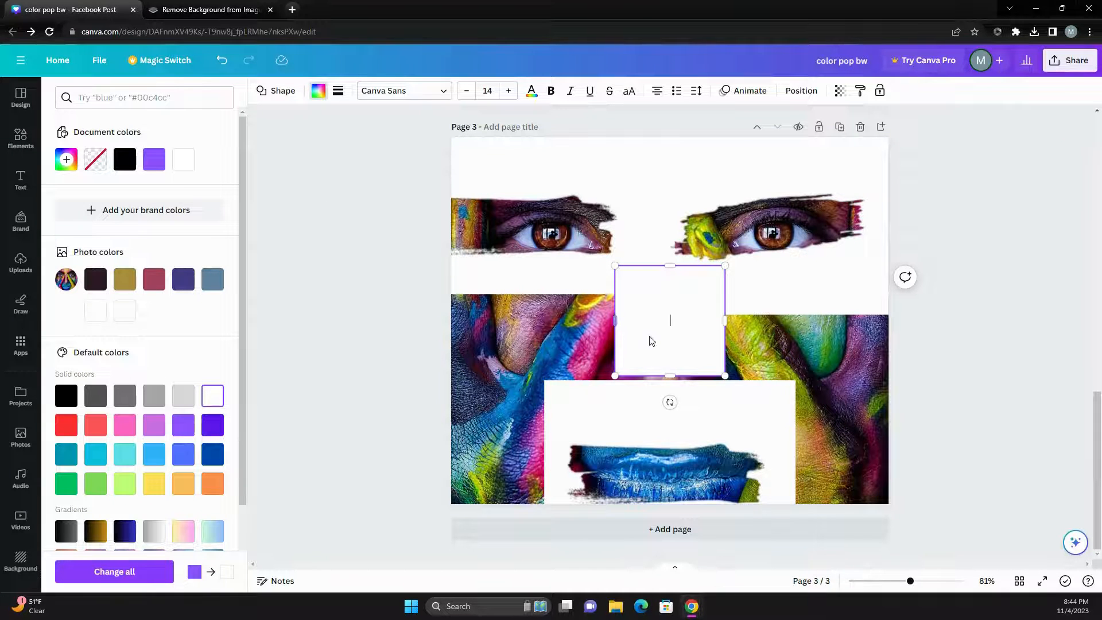
# Align the white square with the page's left edge below the eyes and stretch it across the full page width
pyautogui.moveTo(647, 338); pyautogui.dragTo(490, 352)
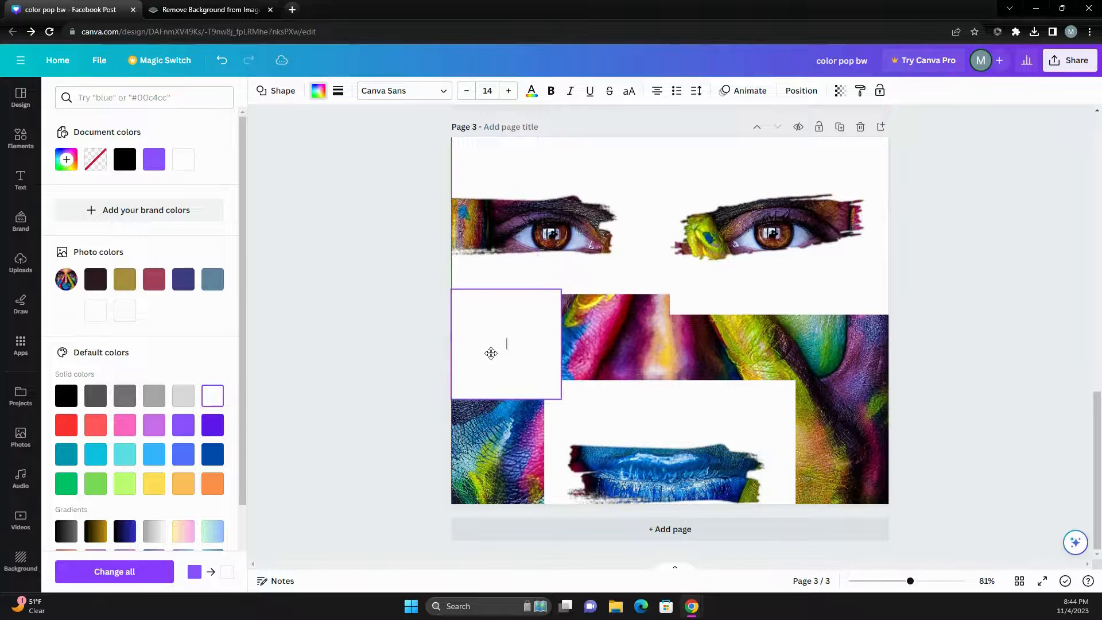
pyautogui.moveTo(561, 345); pyautogui.dragTo(915, 345)
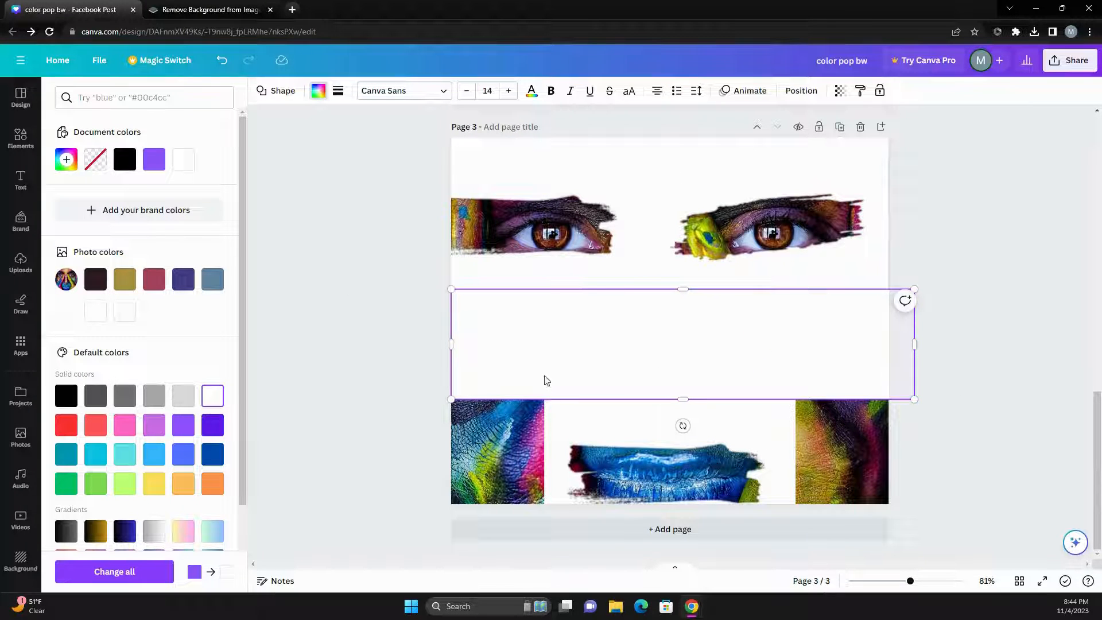
pyautogui.click(390, 365)
# Duplicate the white band and fit narrowed copies over the exposed photo on both sides of the lips
pyautogui.click(828, 452)
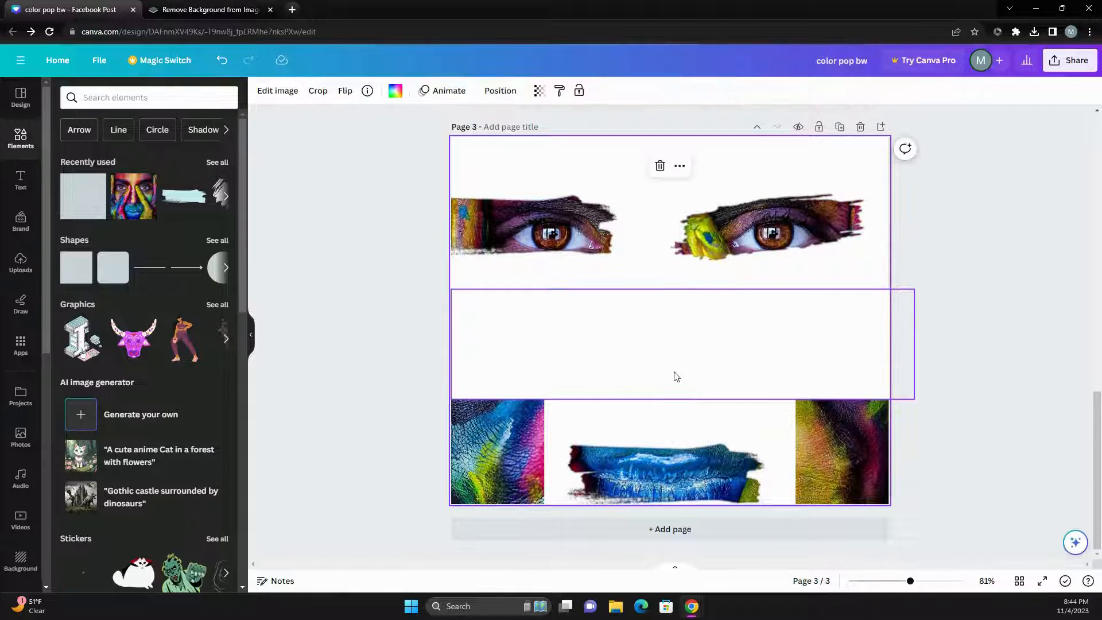
pyautogui.click(666, 357)
pyautogui.click(666, 266)
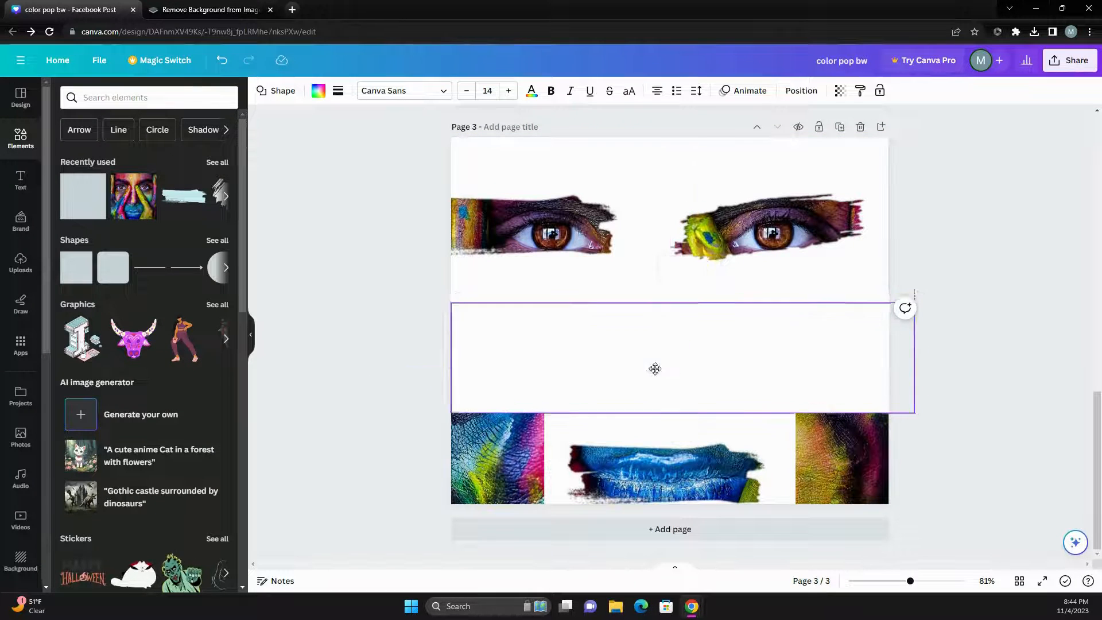
pyautogui.moveTo(654, 370); pyautogui.dragTo(586, 426)
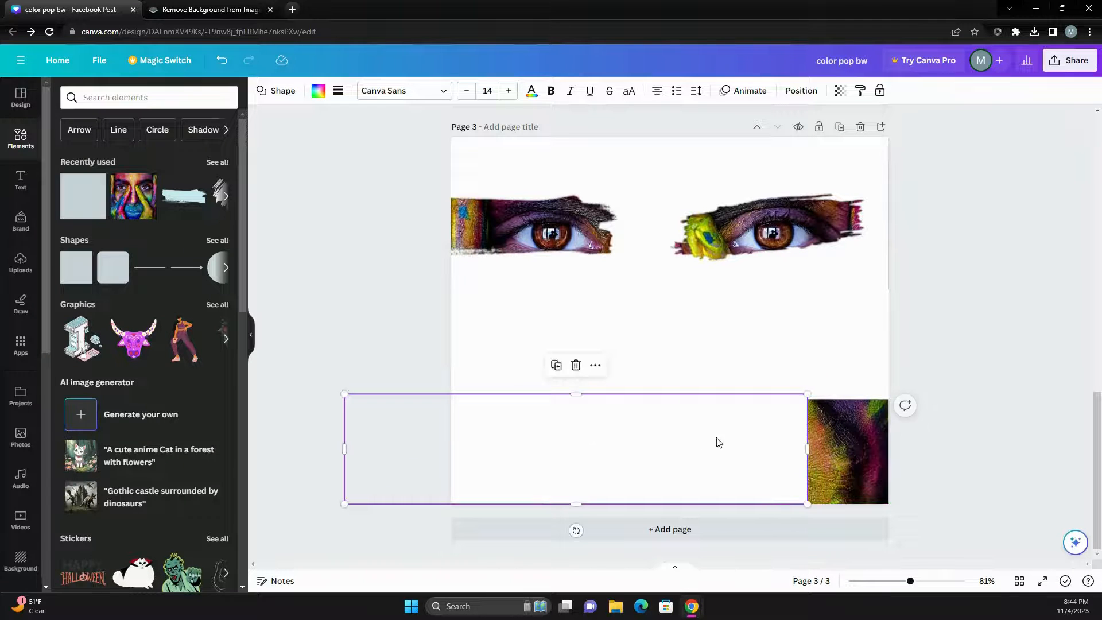
pyautogui.moveTo(809, 448); pyautogui.dragTo(554, 445)
pyautogui.moveTo(452, 428); pyautogui.dragTo(879, 430)
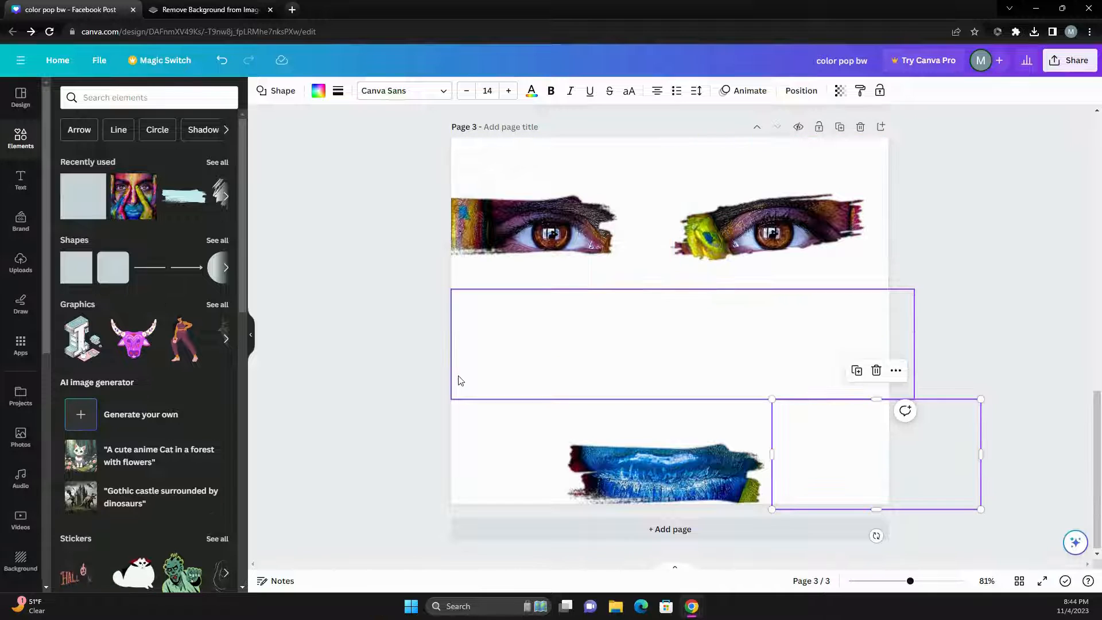
# Download only the current page, page 3, as a PNG
pyautogui.click(100, 70)
pyautogui.click(158, 317)
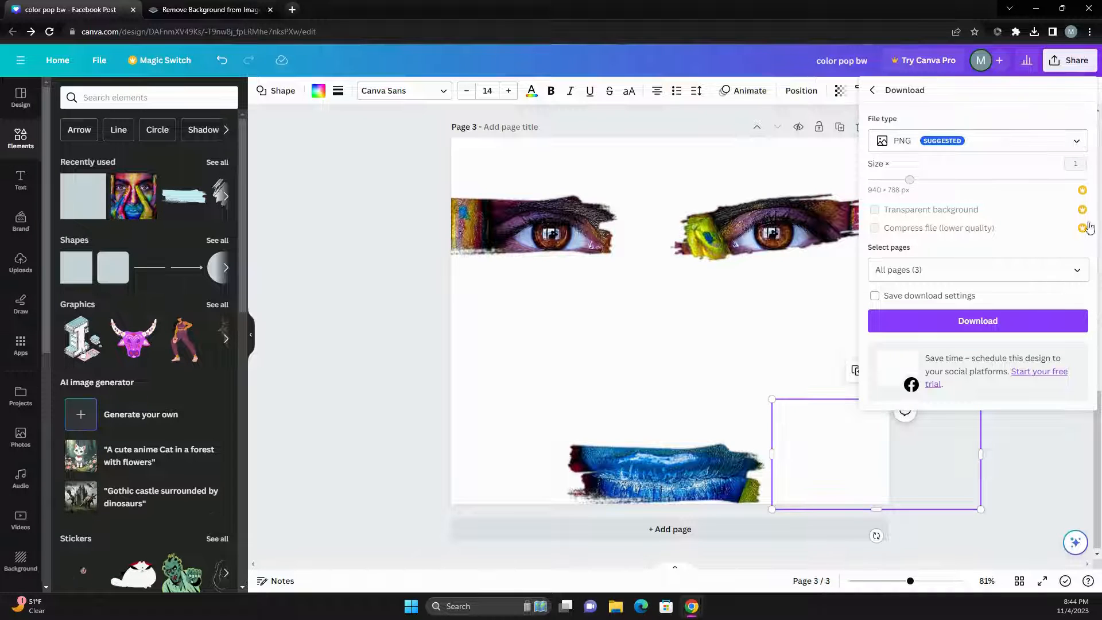
pyautogui.click(1077, 269)
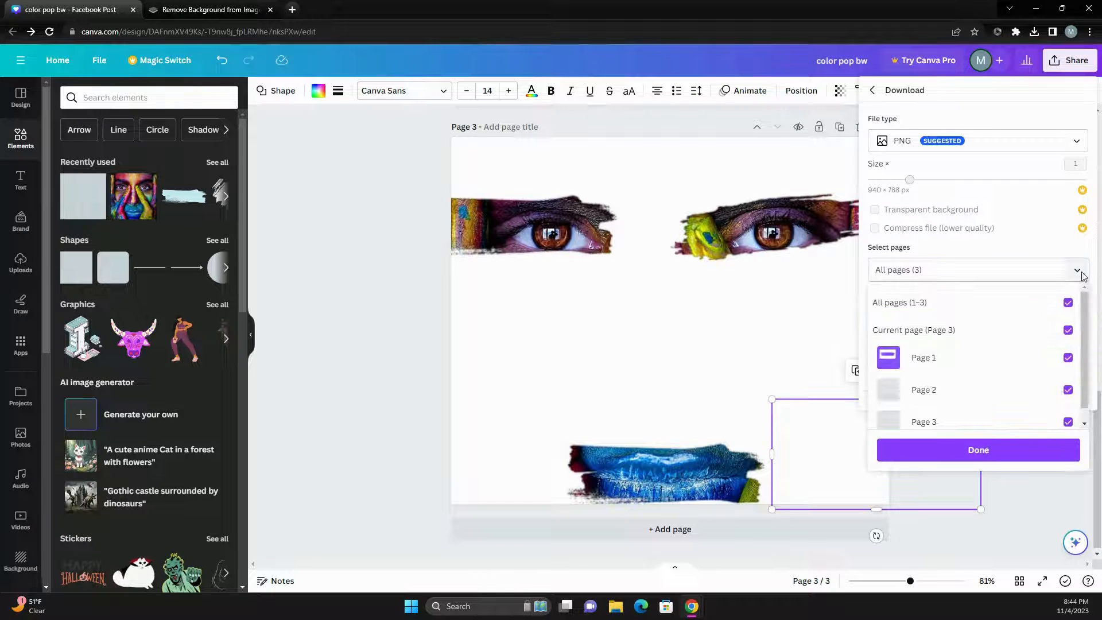
pyautogui.click(1071, 308)
pyautogui.click(1068, 330)
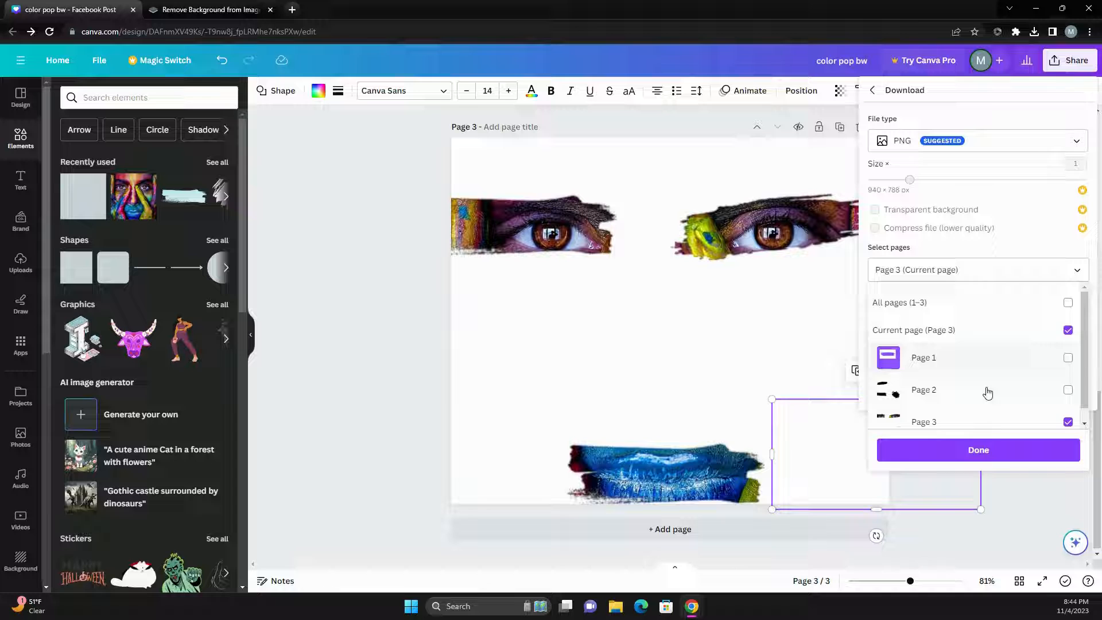
pyautogui.click(995, 454)
pyautogui.click(991, 330)
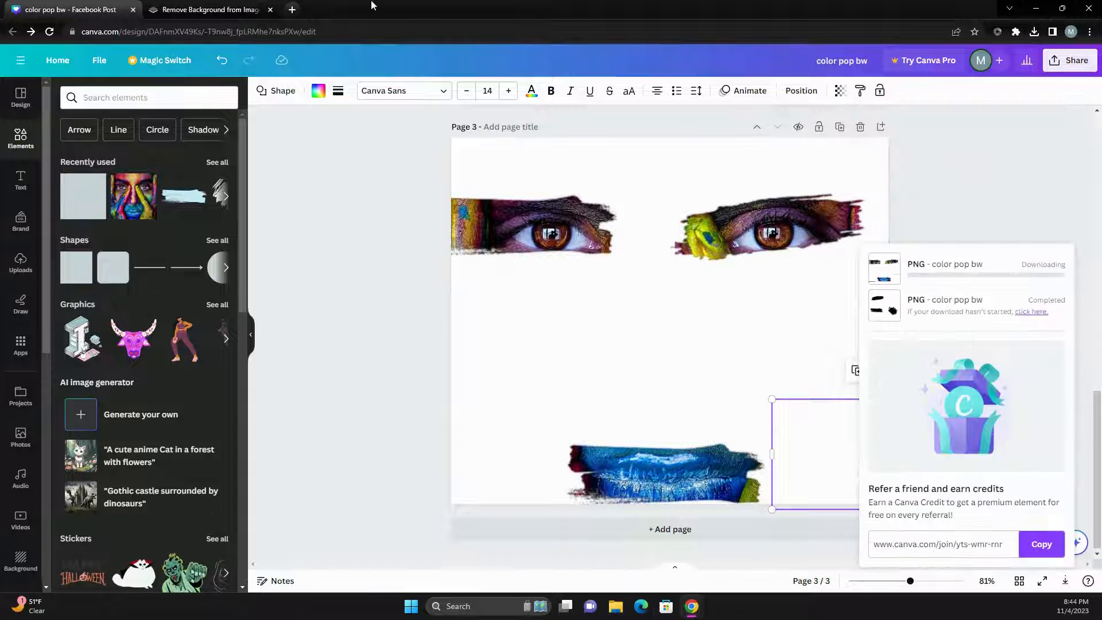
# Switch to remove.bg and close the earlier brush-stroke result to get back to the image upload page
pyautogui.click(210, 9)
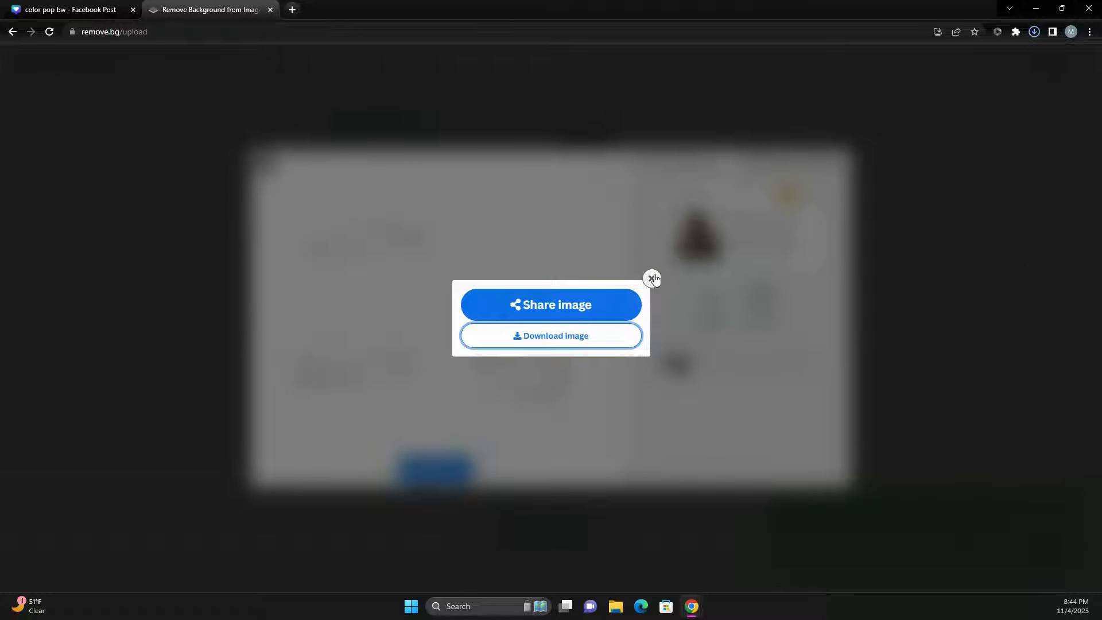
pyautogui.click(653, 279)
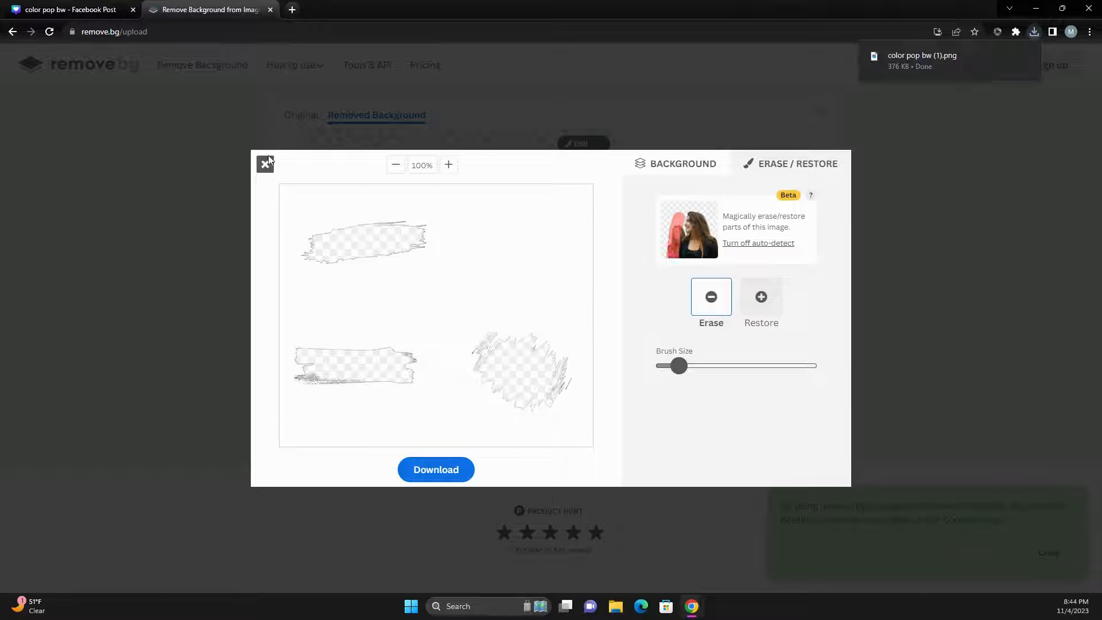
pyautogui.click(267, 161)
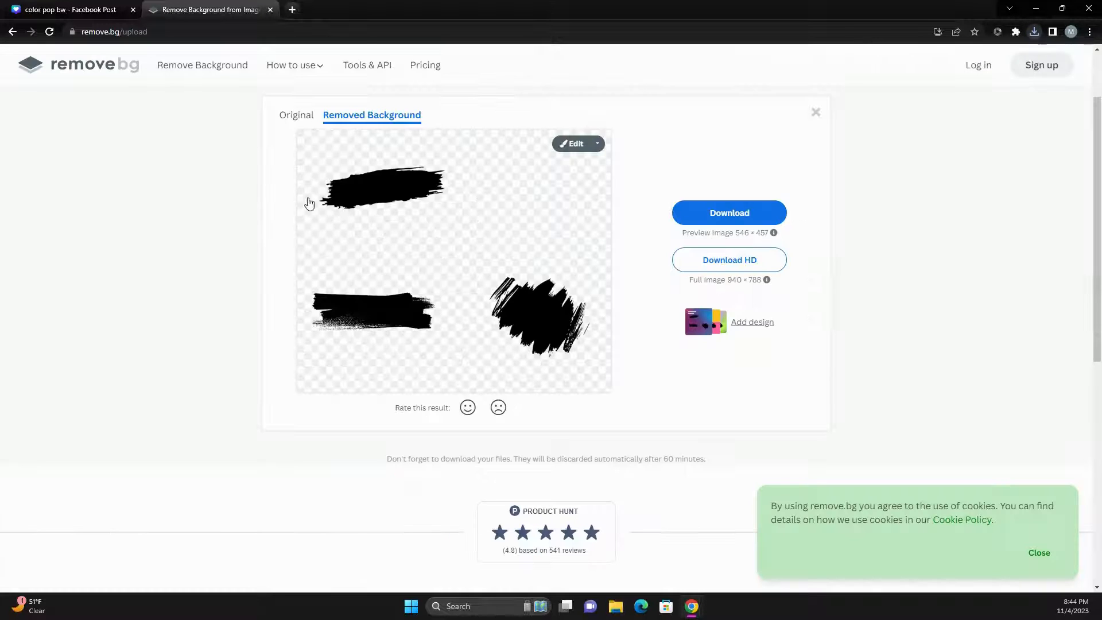
pyautogui.click(812, 111)
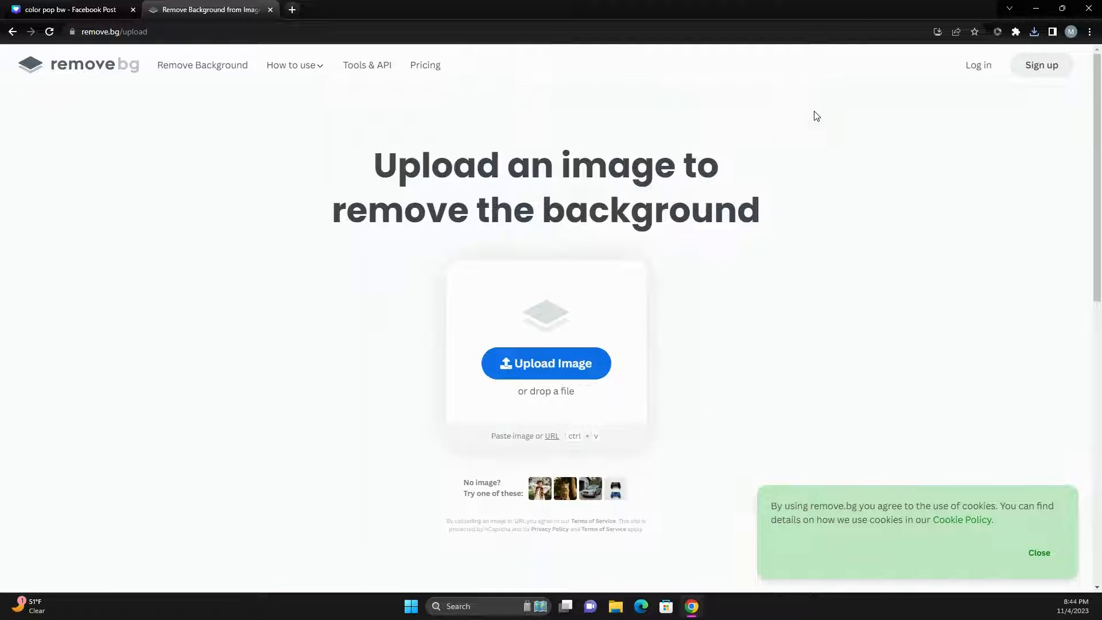
# Upload color pop bw (1).png for background removal and download the preview image of the eyes and lips cutout
pyautogui.click(1033, 33)
pyautogui.moveTo(962, 80); pyautogui.dragTo(503, 342)
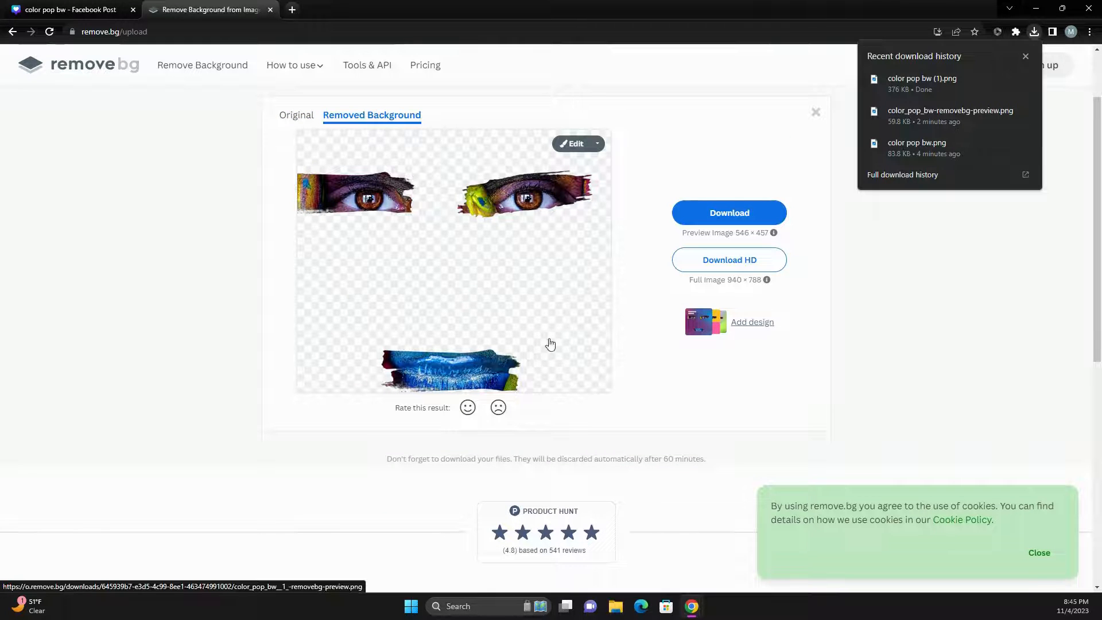
pyautogui.click(751, 221)
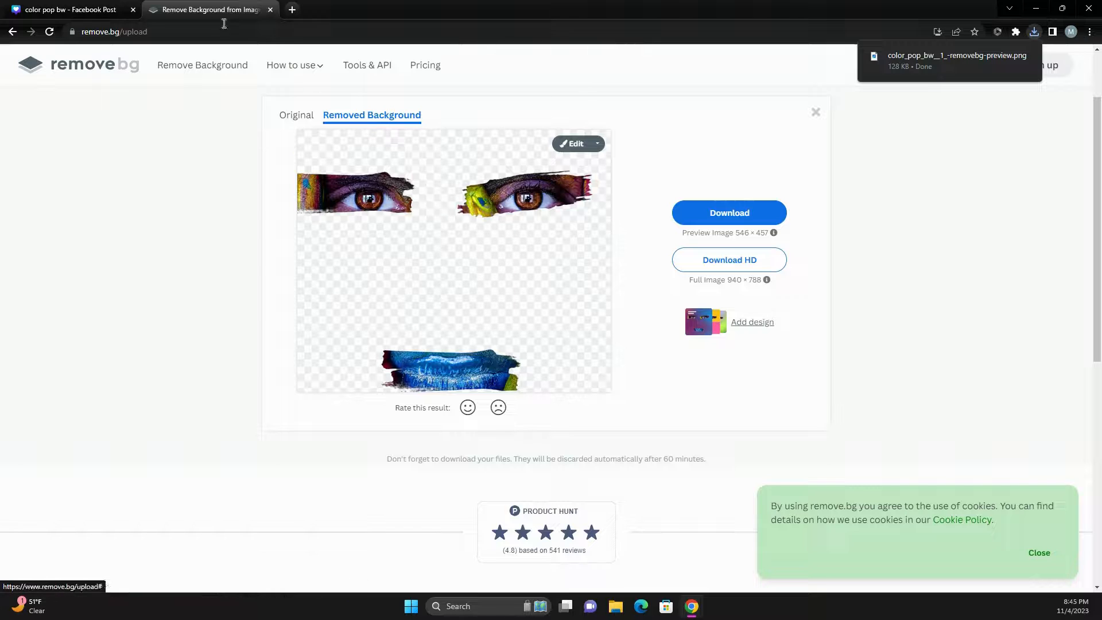
# Switch back to Canva and delete all the stroke cutouts and white shapes covering the background photo on page 3
pyautogui.click(70, 9)
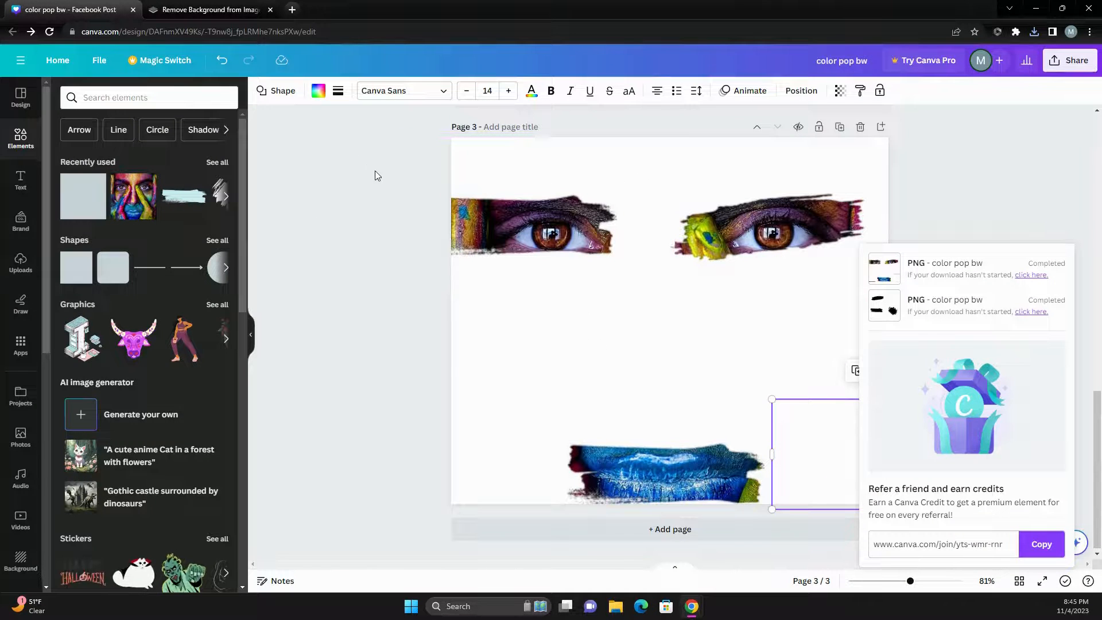
pyautogui.moveTo(385, 177); pyautogui.dragTo(861, 516)
pyautogui.click(677, 167)
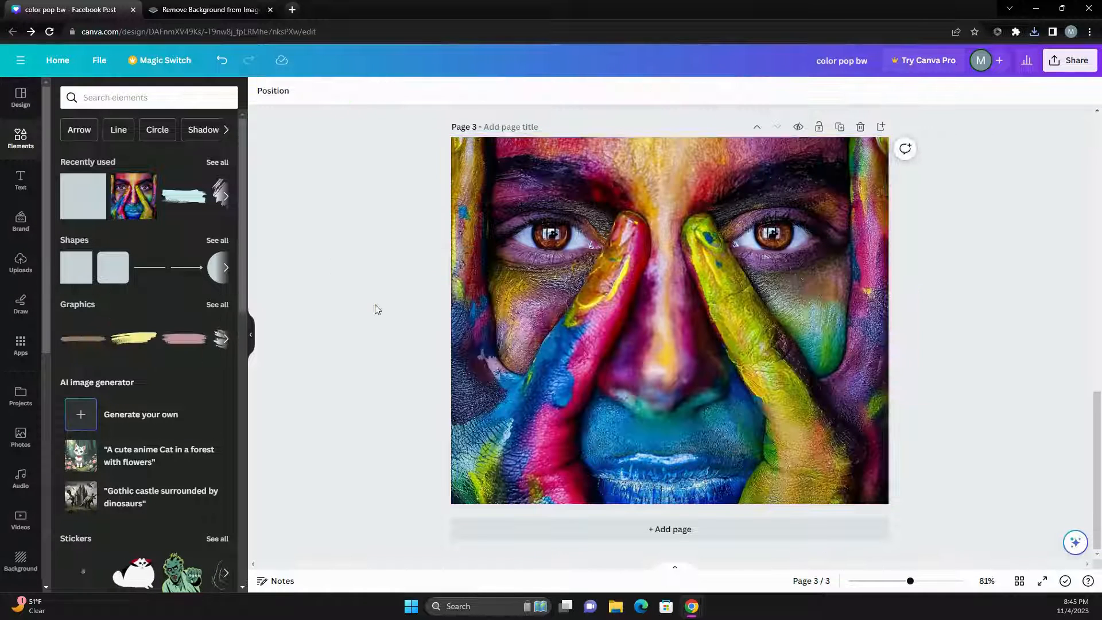
# Apply the Classic Duotone effect to the background face photo on page 3
pyautogui.click(577, 262)
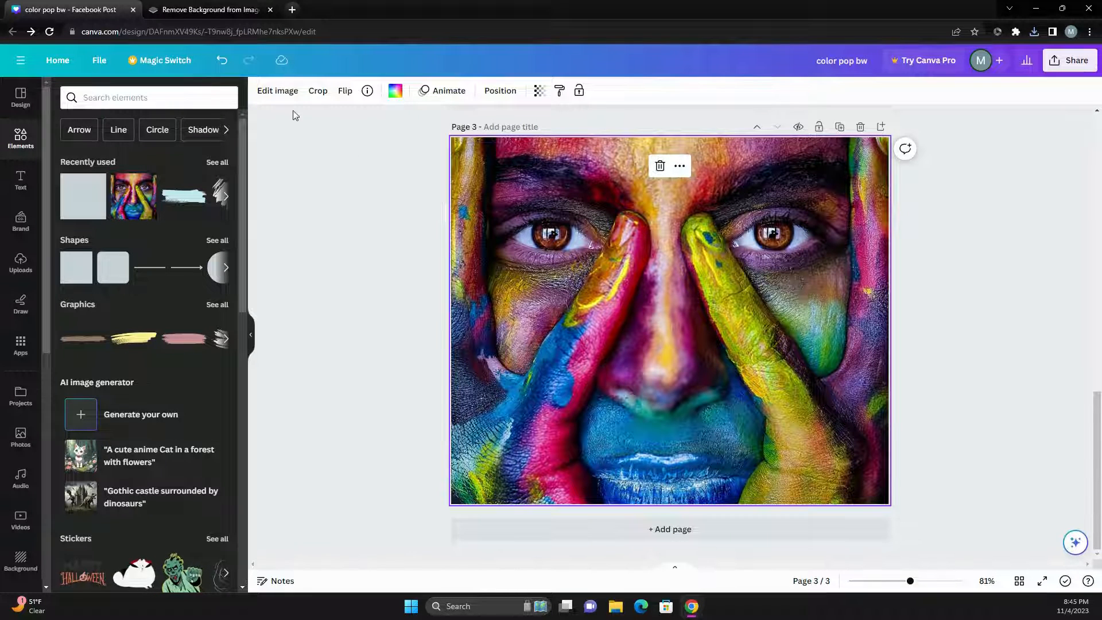
pyautogui.click(278, 92)
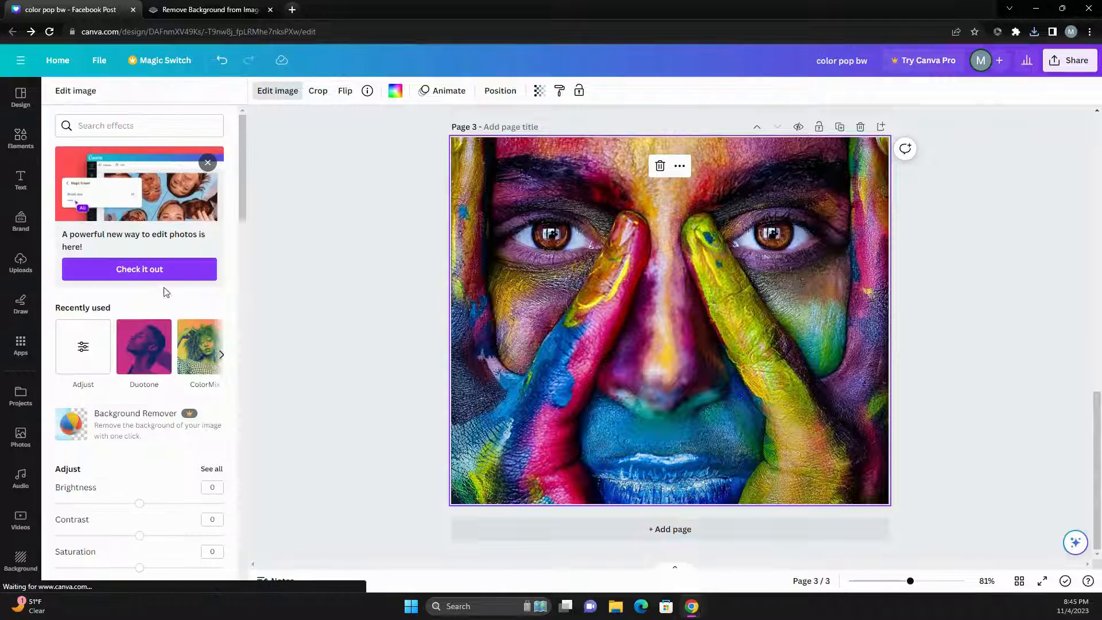
pyautogui.click(131, 347)
pyautogui.scroll(-1, 130, 348)
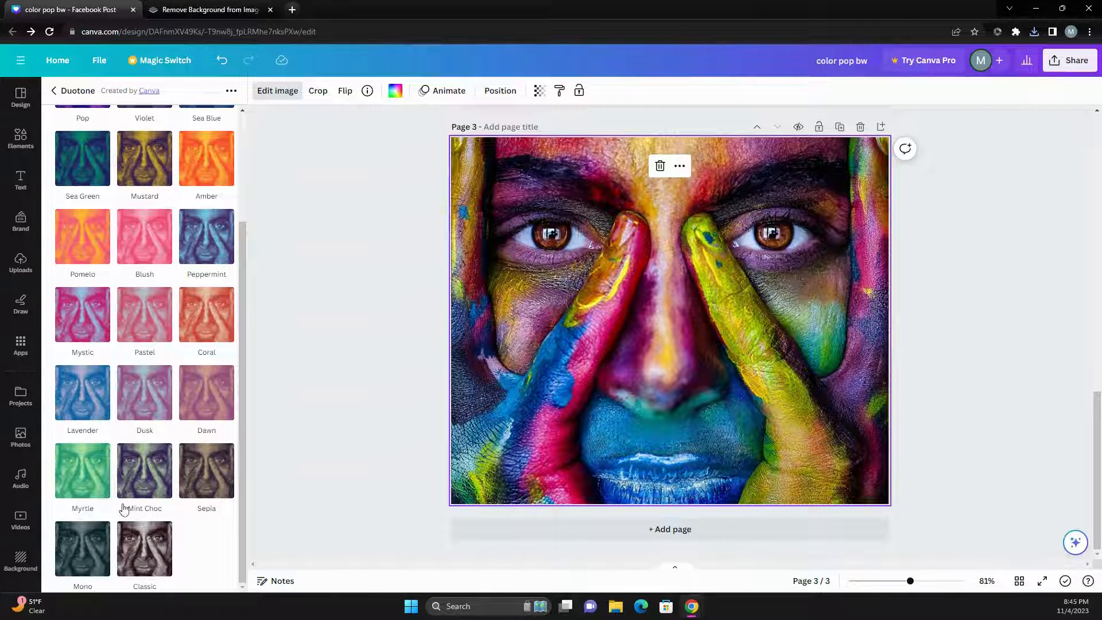
pyautogui.click(134, 551)
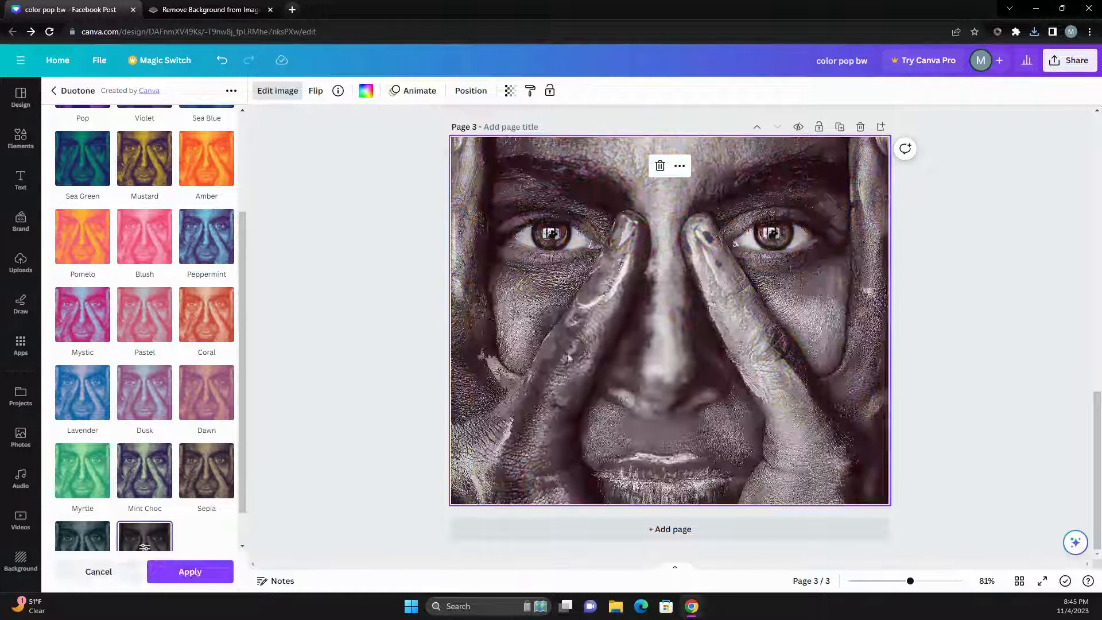
pyautogui.click(190, 572)
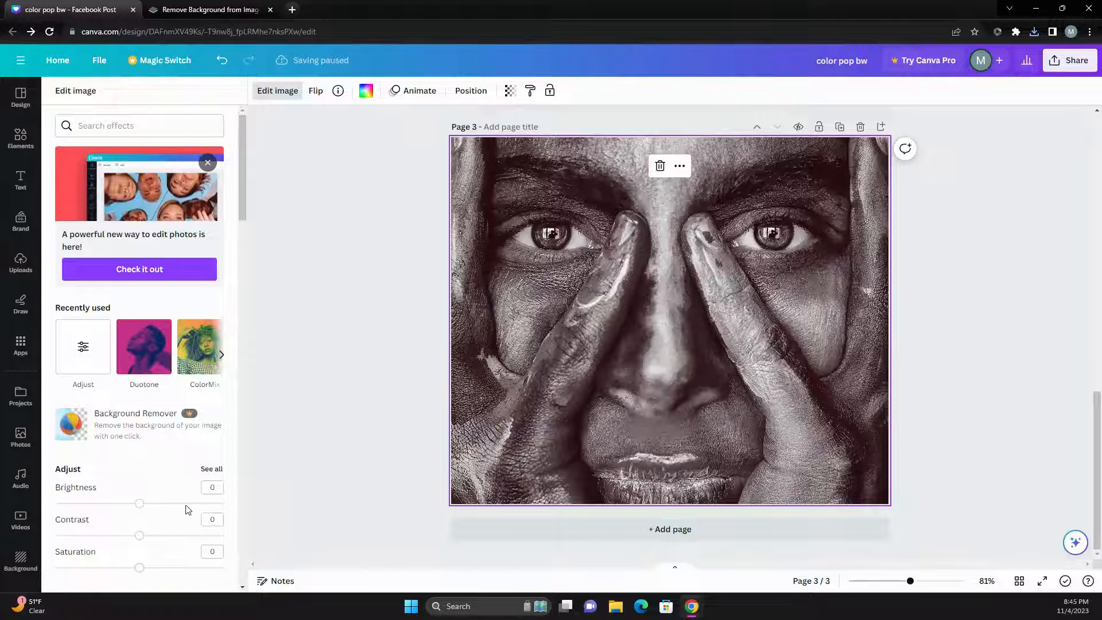
# Adjust the background photo to brightness 65, contrast 38, saturation -78 and blur -100
pyautogui.click(82, 351)
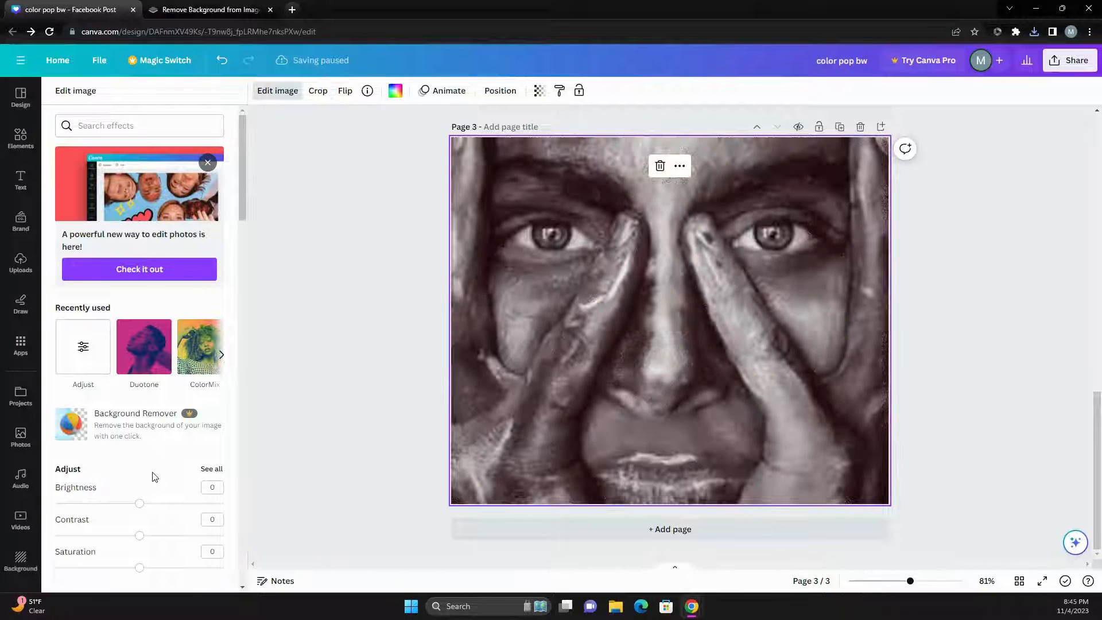
pyautogui.click(86, 350)
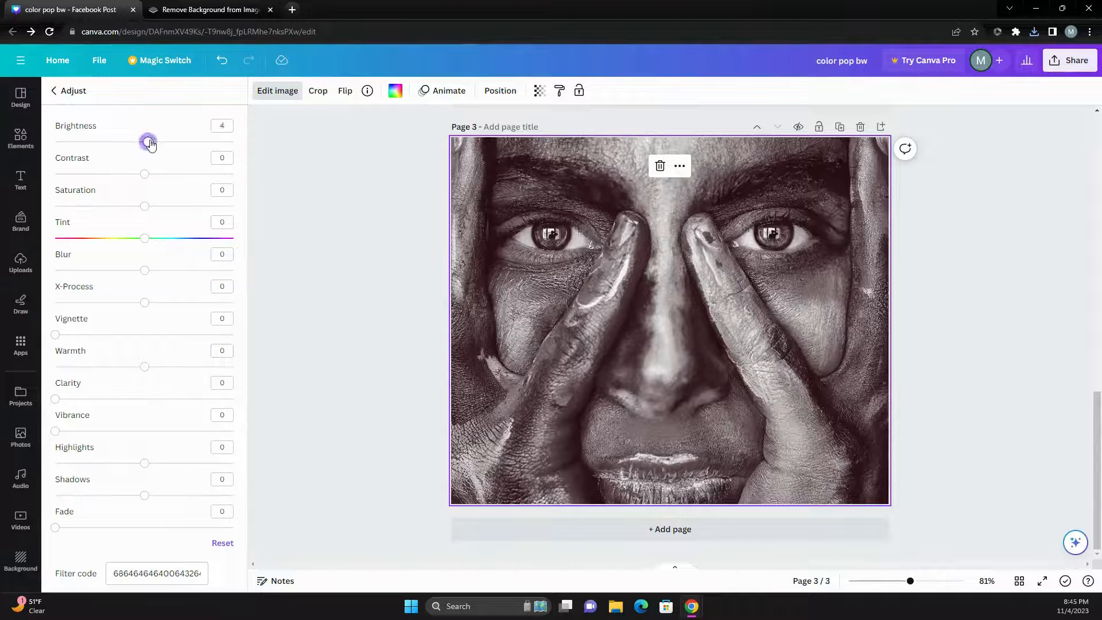
pyautogui.moveTo(150, 143); pyautogui.dragTo(203, 141)
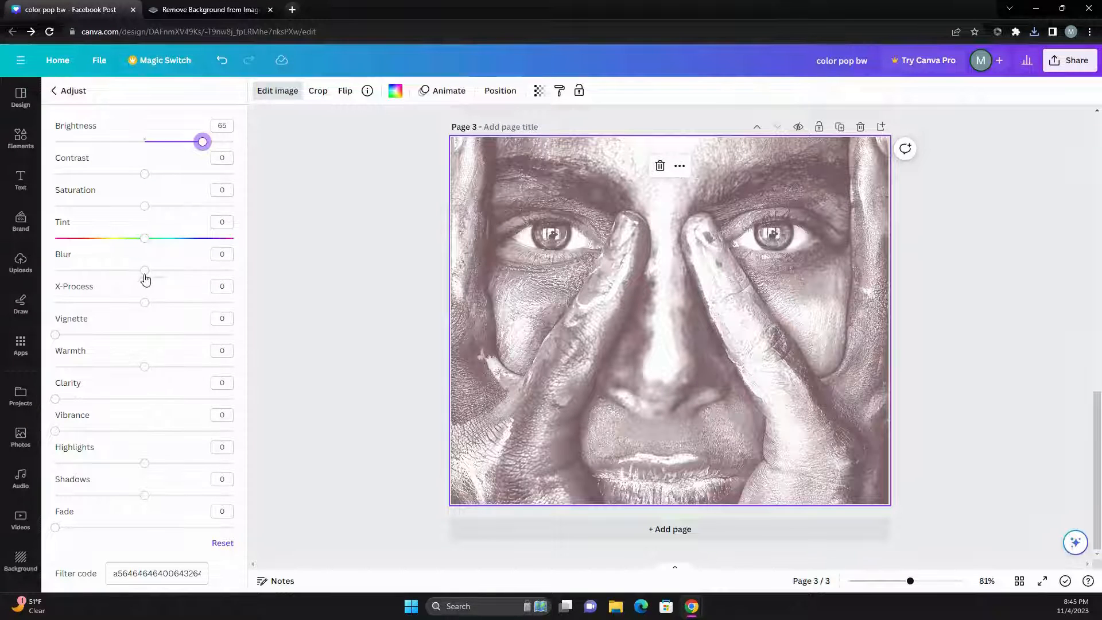
pyautogui.moveTo(146, 272); pyautogui.dragTo(45, 259)
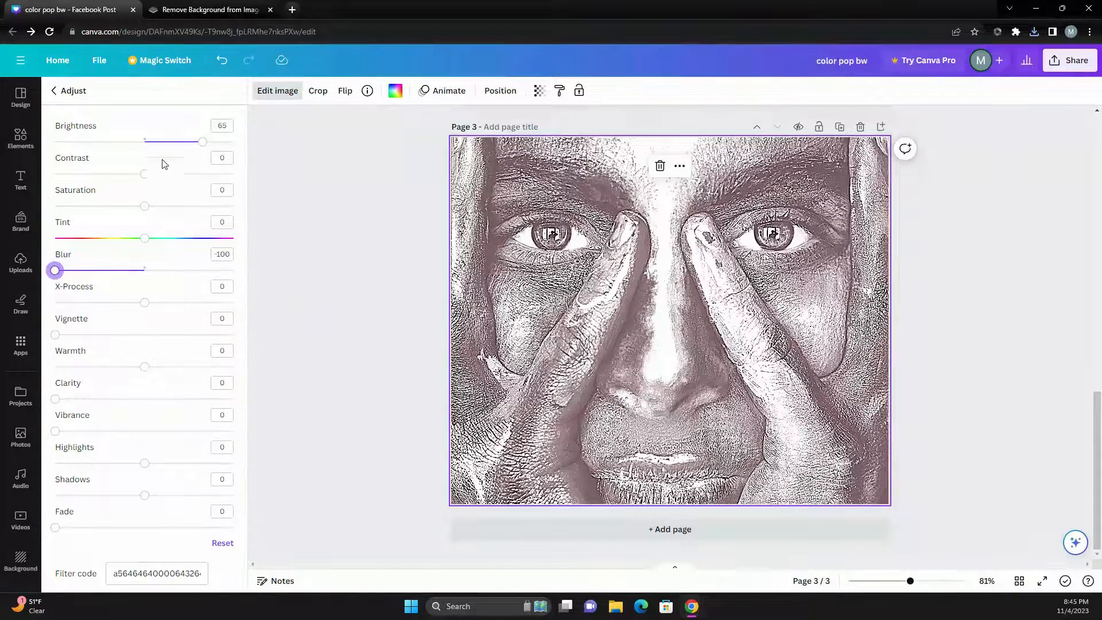
pyautogui.moveTo(143, 180); pyautogui.dragTo(77, 202)
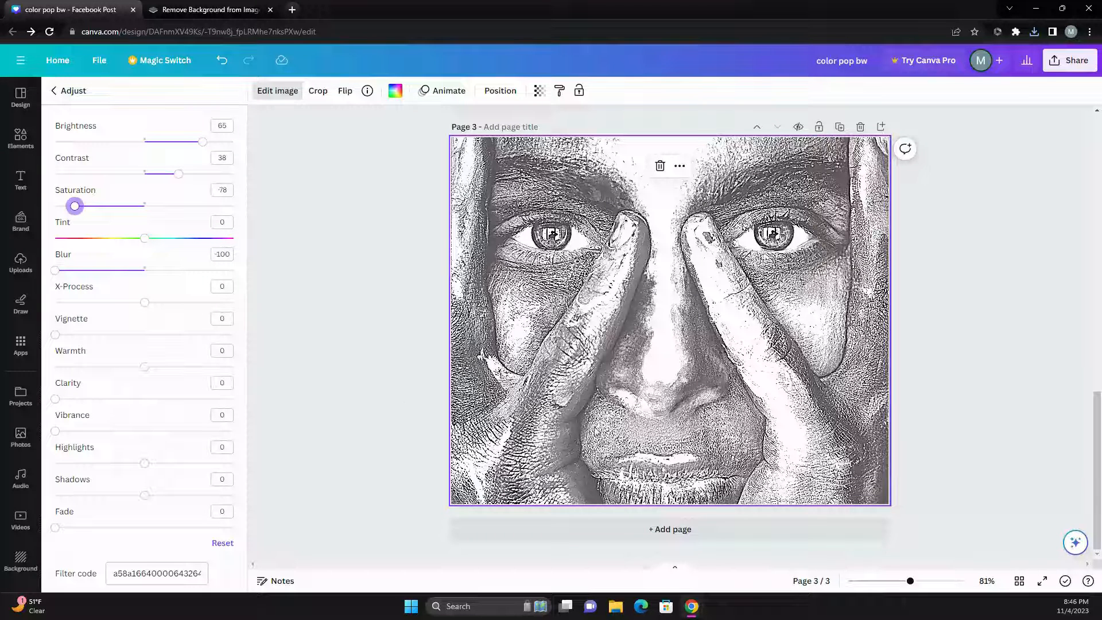
pyautogui.click(415, 393)
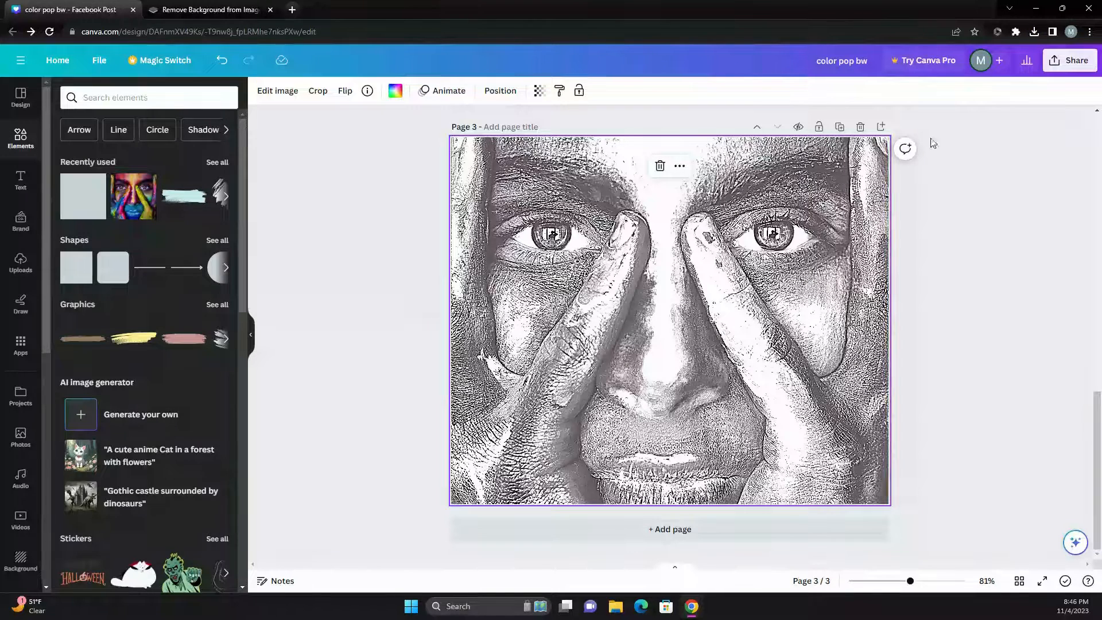
# Upload the downloaded color_pop_bw__1_-removebg-preview.png into the design and place it on page 3
pyautogui.click(1035, 33)
pyautogui.moveTo(976, 86); pyautogui.dragTo(654, 369)
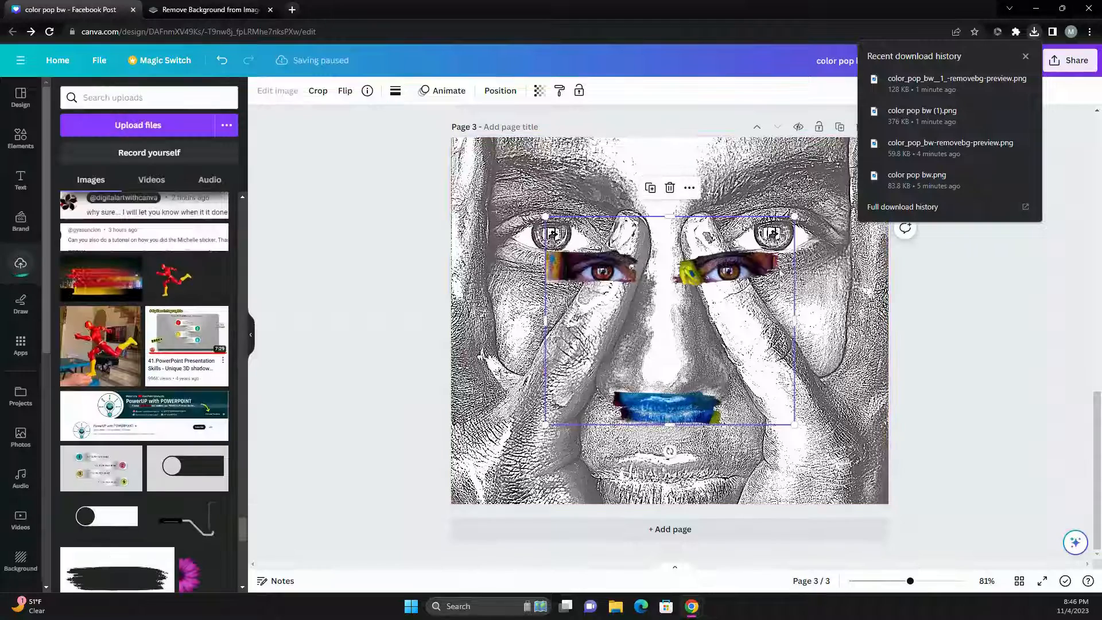
pyautogui.click(1011, 273)
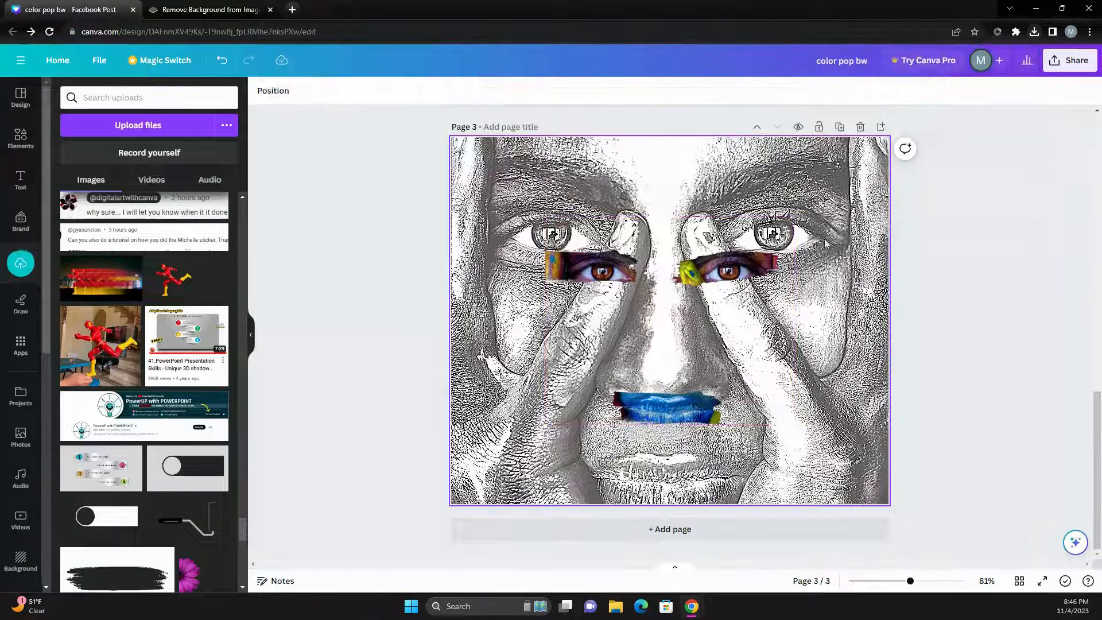
# Enlarge the coloured eyes and lips cutout until it extends slightly beyond the edges of page 3
pyautogui.click(785, 249)
pyautogui.moveTo(795, 217); pyautogui.dragTo(923, 108)
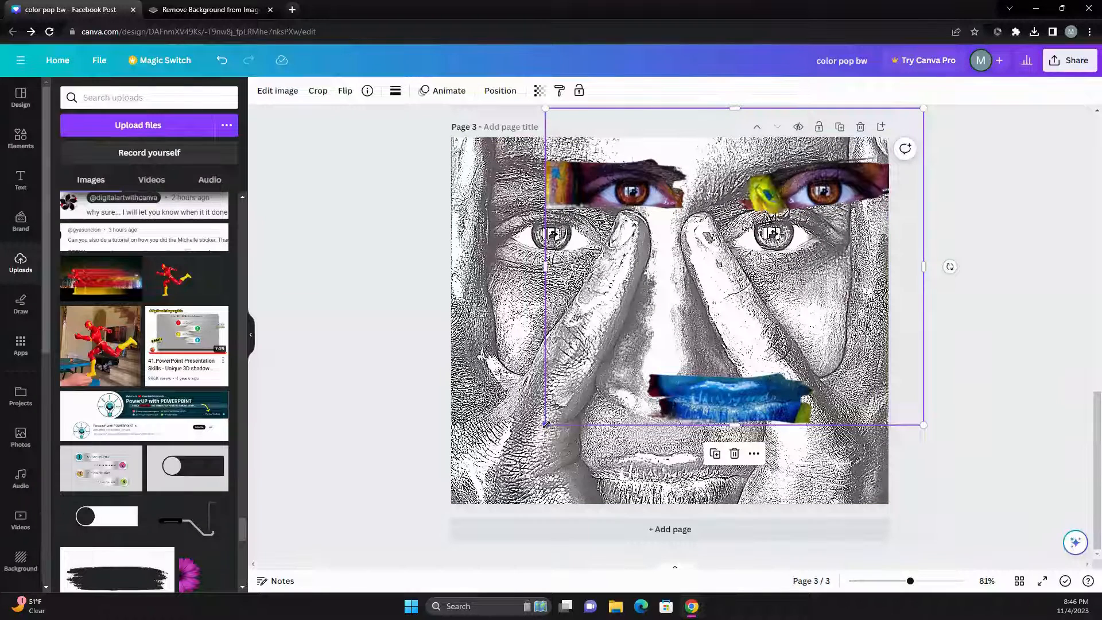
pyautogui.moveTo(546, 424); pyautogui.dragTo(400, 497)
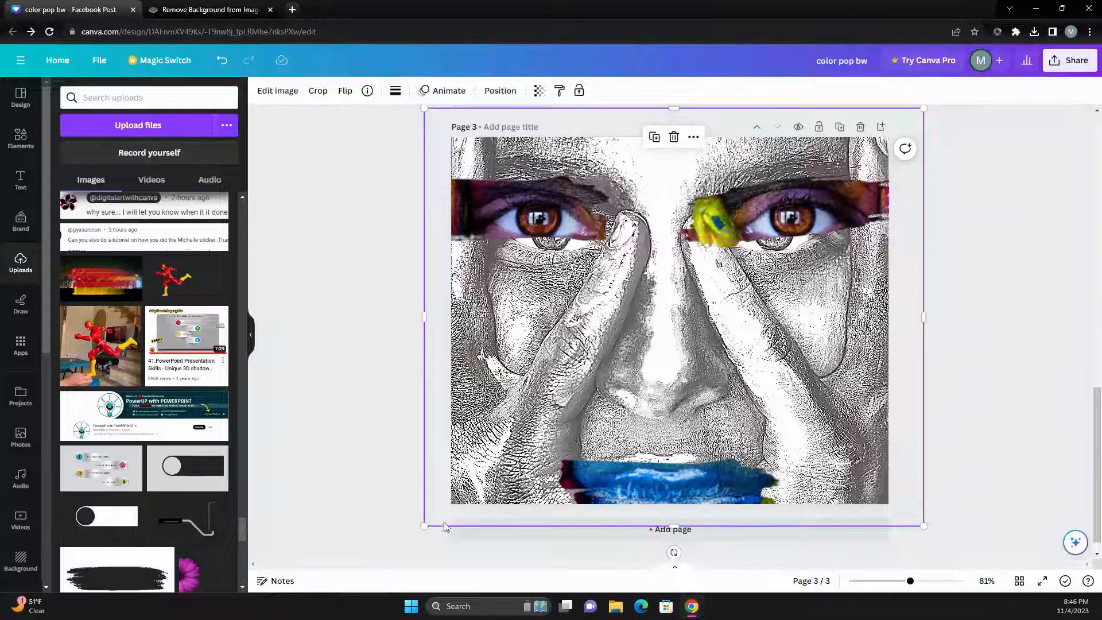
pyautogui.moveTo(424, 525); pyautogui.dragTo(426, 501)
pyautogui.moveTo(675, 483); pyautogui.dragTo(666, 478)
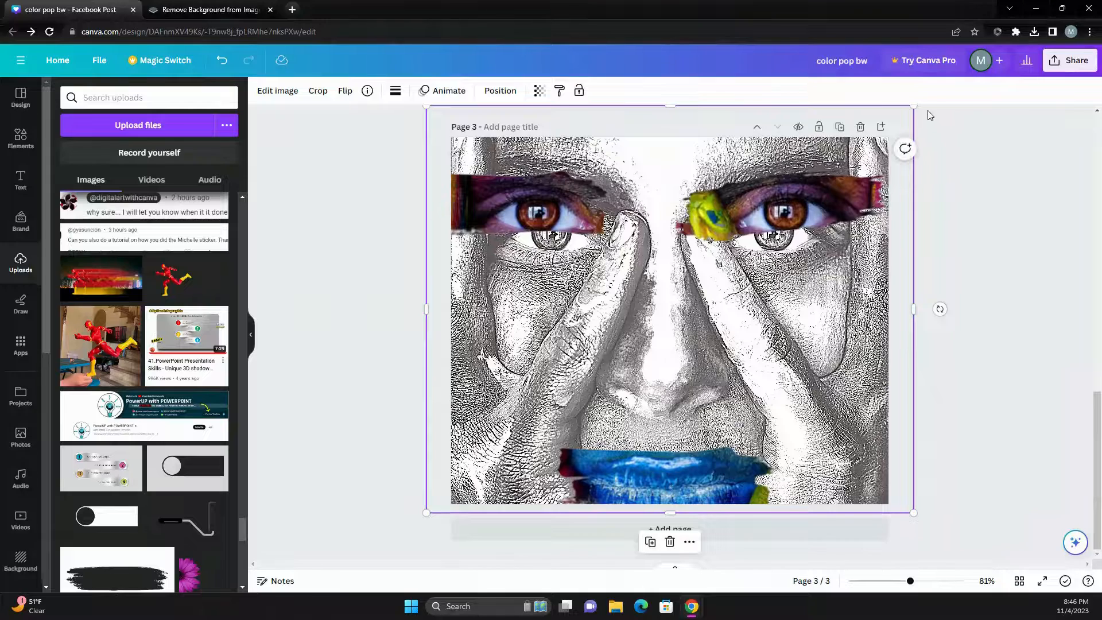
# Shrink and reposition the cutout to fit the page so its coloured eyes and lips line up with the photo beneath
pyautogui.moveTo(915, 106); pyautogui.dragTo(887, 149)
pyautogui.moveTo(763, 312); pyautogui.dragTo(782, 307)
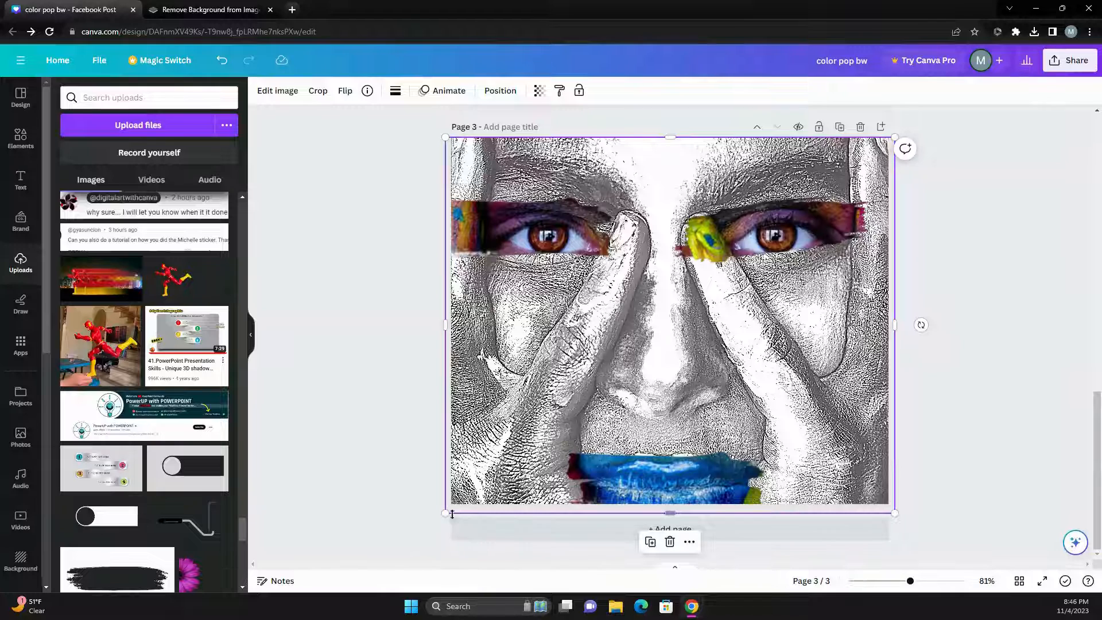
pyautogui.moveTo(446, 512); pyautogui.dragTo(451, 506)
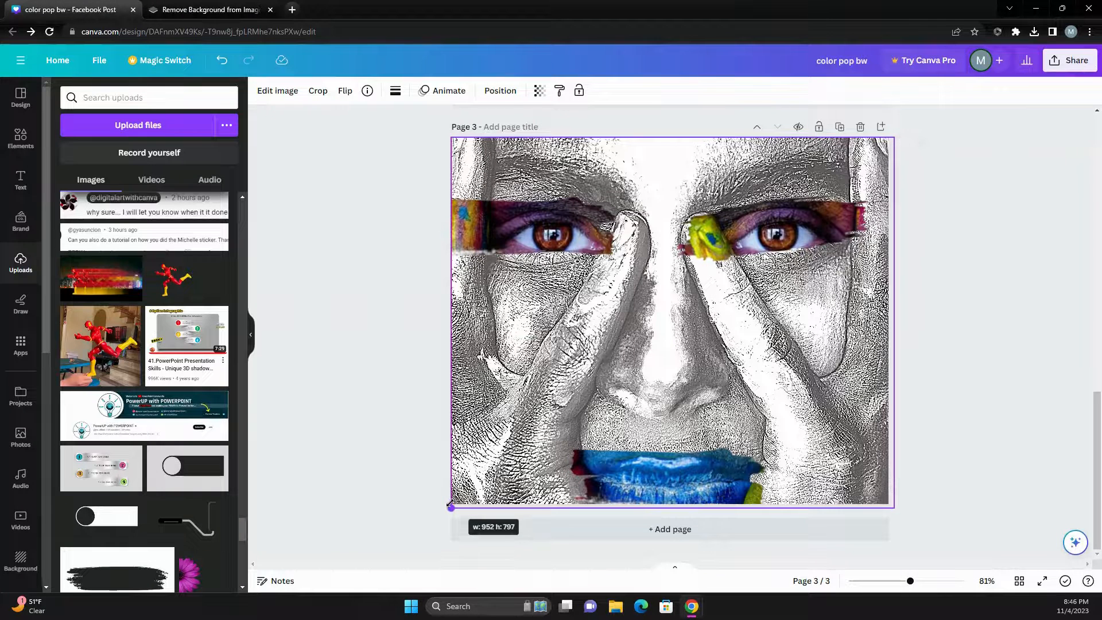
pyautogui.moveTo(451, 505); pyautogui.dragTo(452, 507)
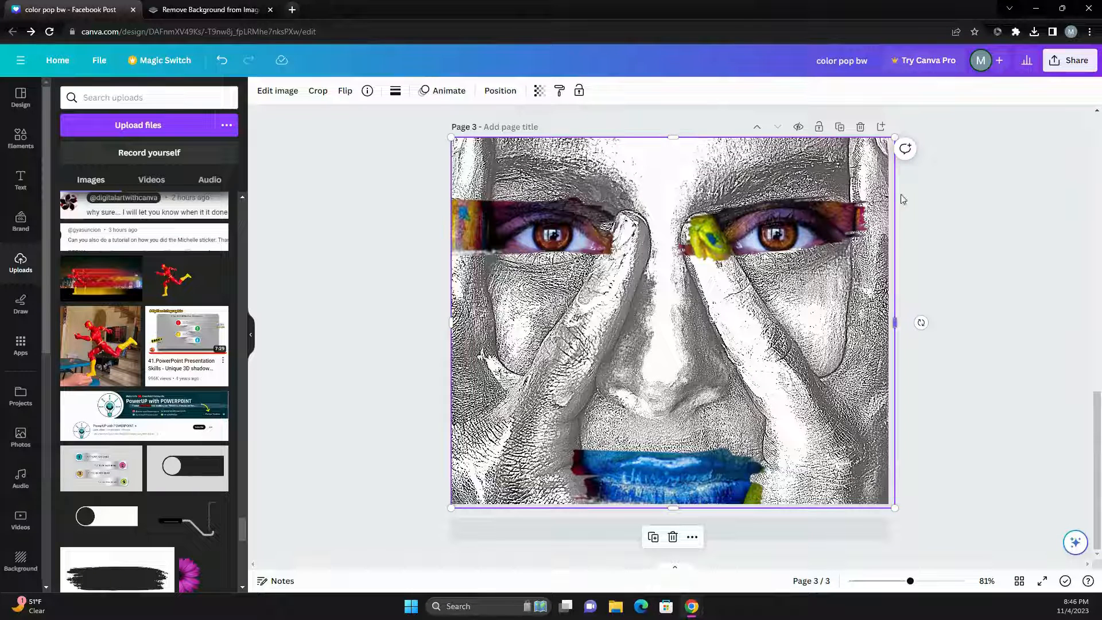
pyautogui.moveTo(895, 136); pyautogui.dragTo(887, 141)
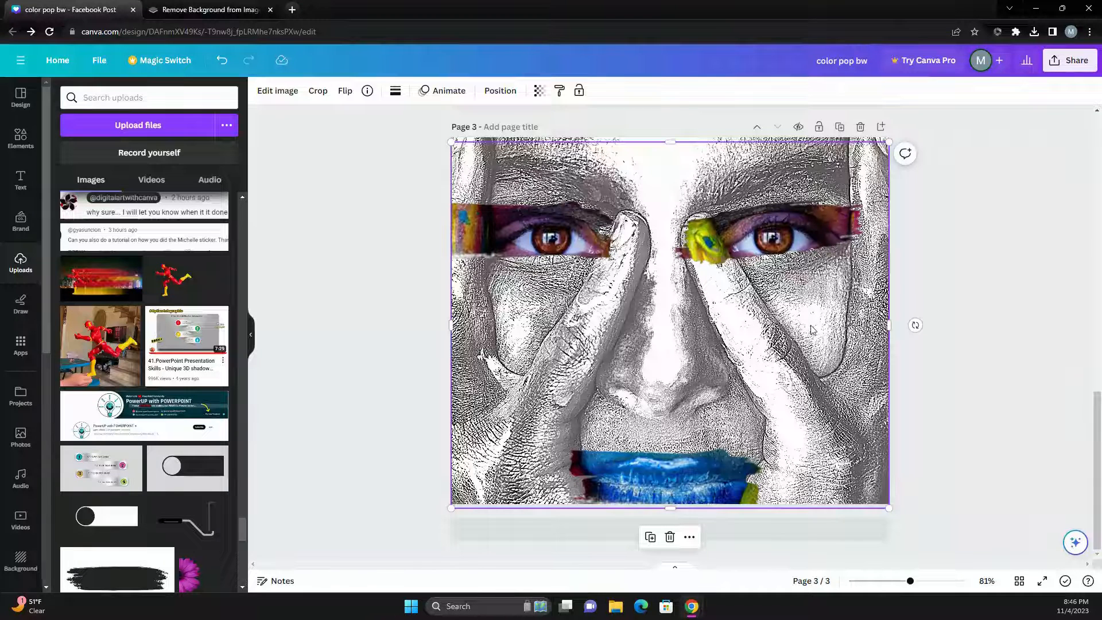
pyautogui.press('Escape')
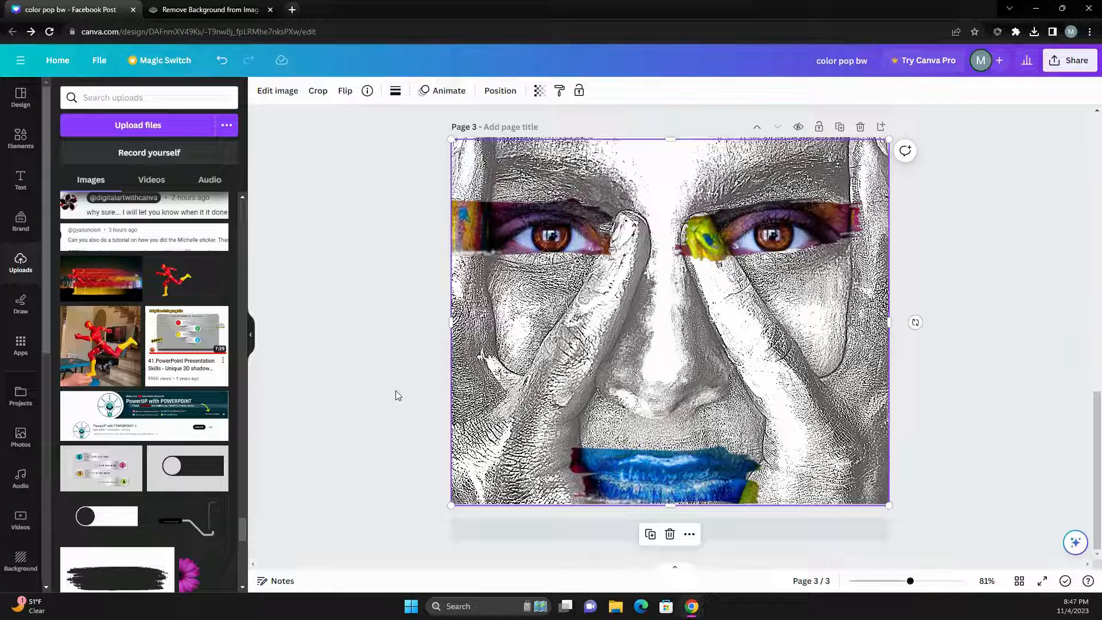
pyautogui.scroll(7, 442, 412)
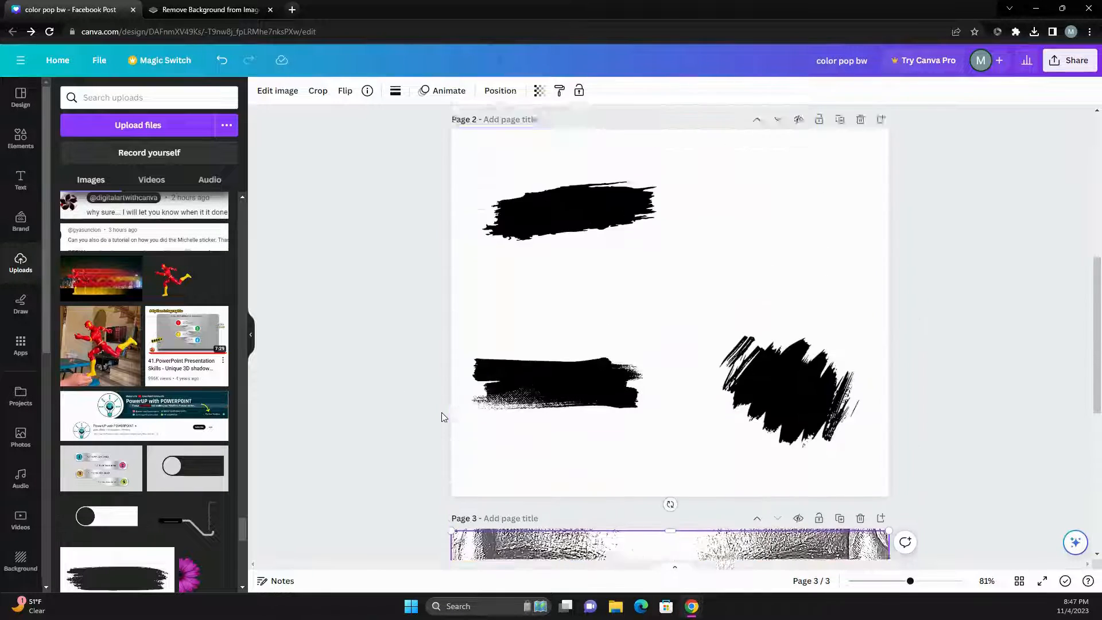
pyautogui.scroll(1, 442, 412)
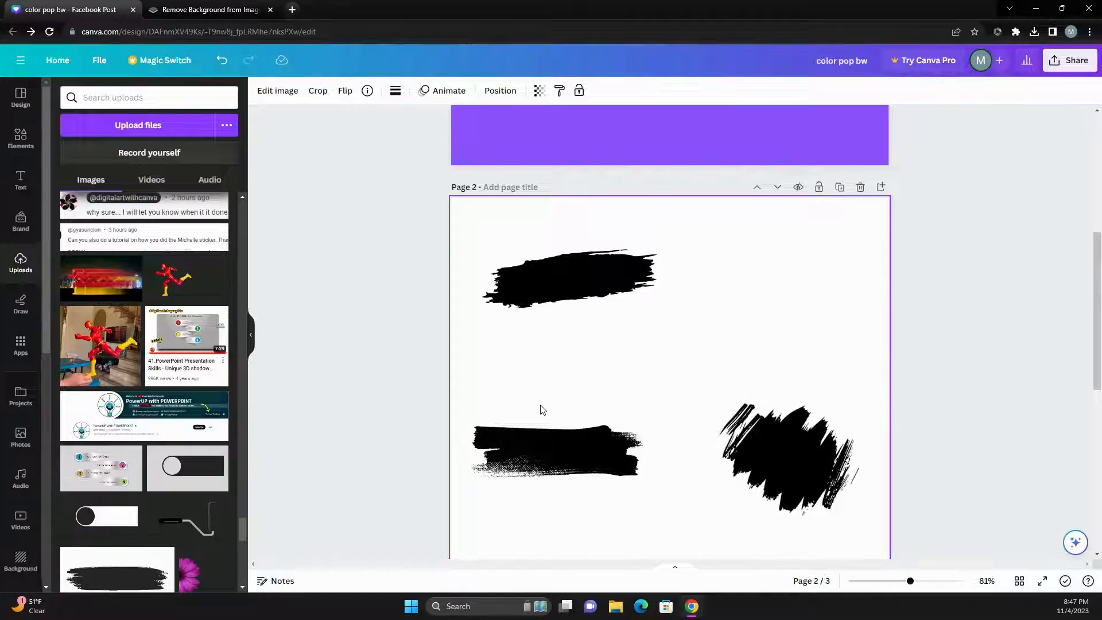
pyautogui.scroll(-5, 541, 409)
pyautogui.scroll(1, 671, 429)
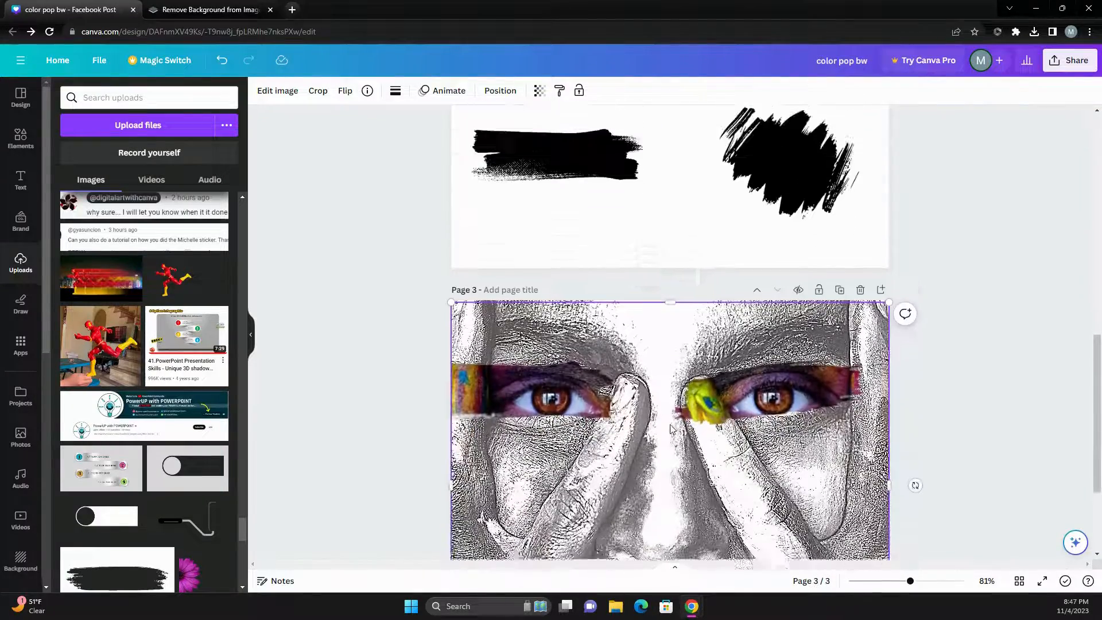
pyautogui.scroll(-3, 624, 457)
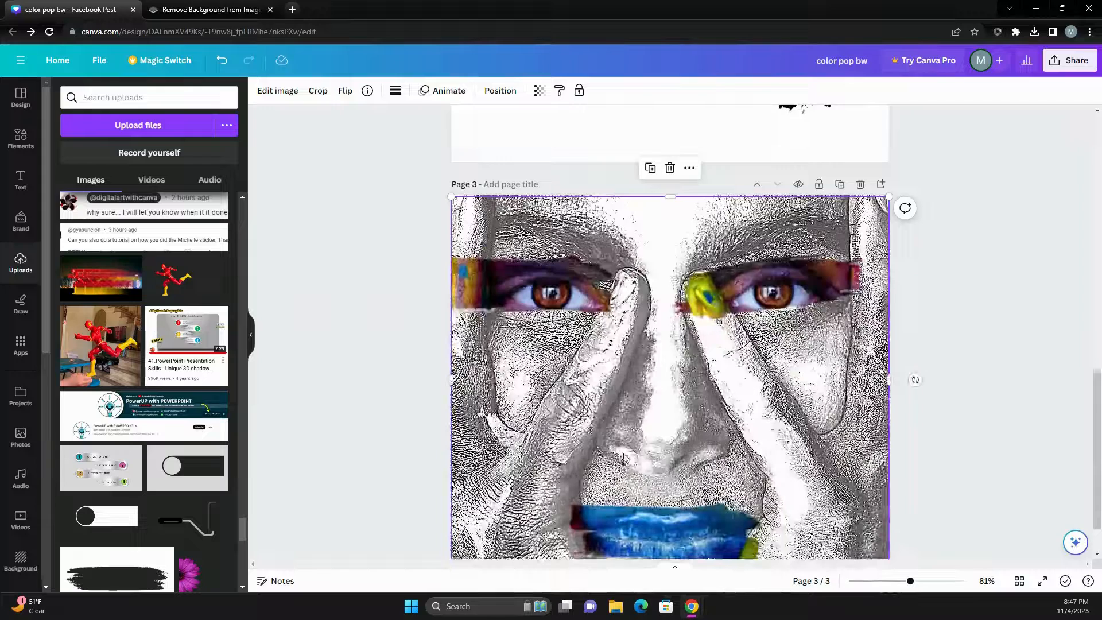
pyautogui.scroll(-1, 624, 458)
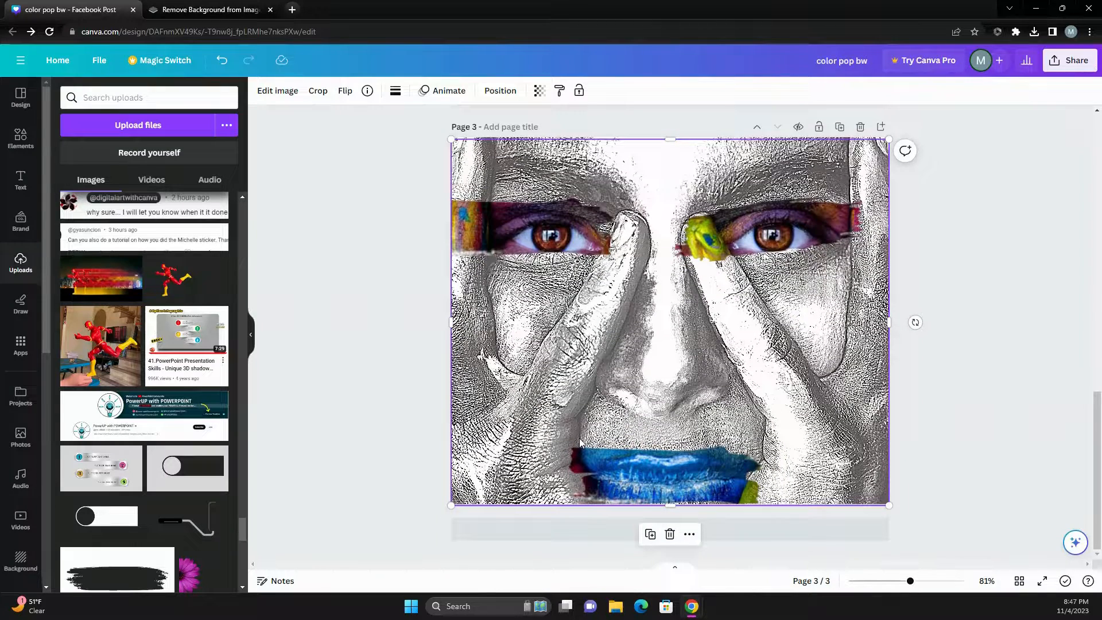